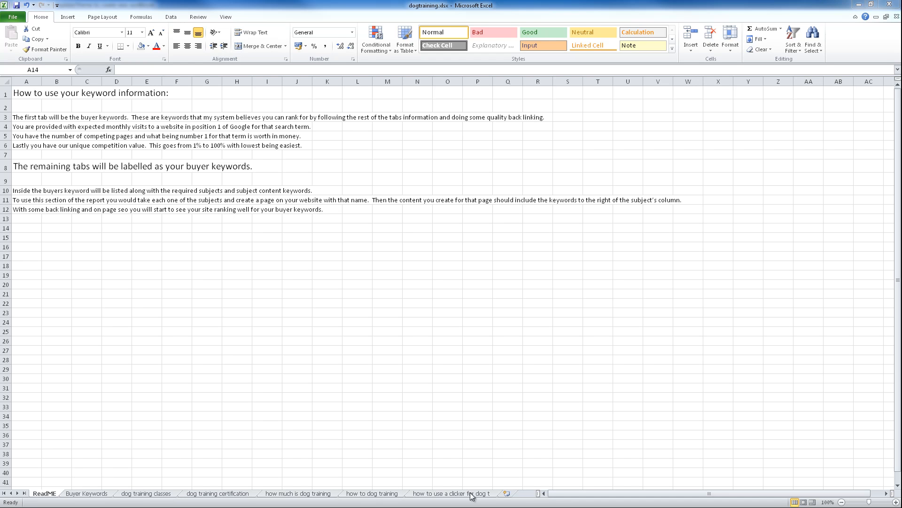
- Open the Buyer Keywords sheet and review the keyword list with its SEO traffic, competing pages and value figures
click(75, 494)
click(76, 493)
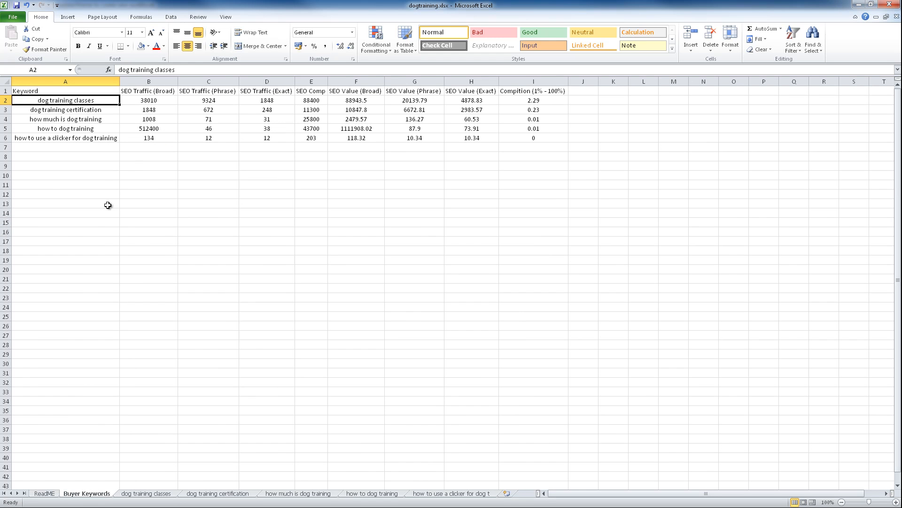
drag(76, 102, 75, 137)
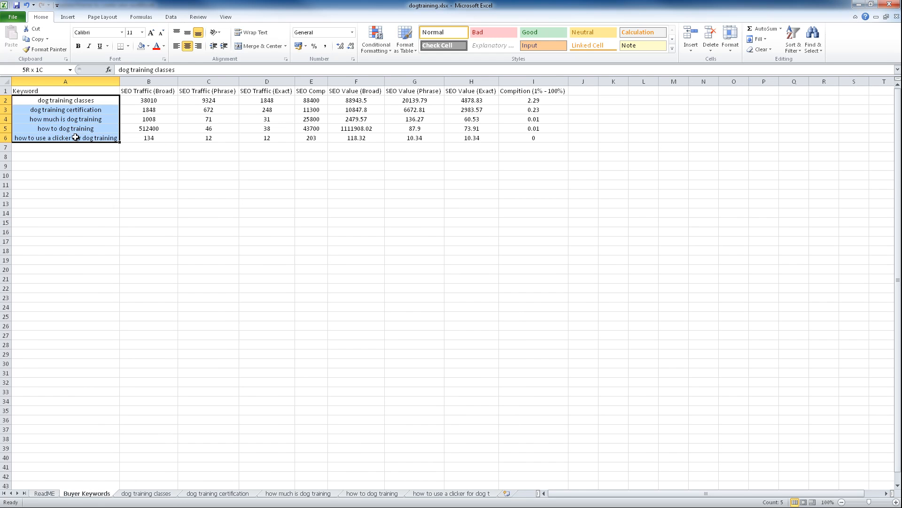
drag(149, 100, 479, 146)
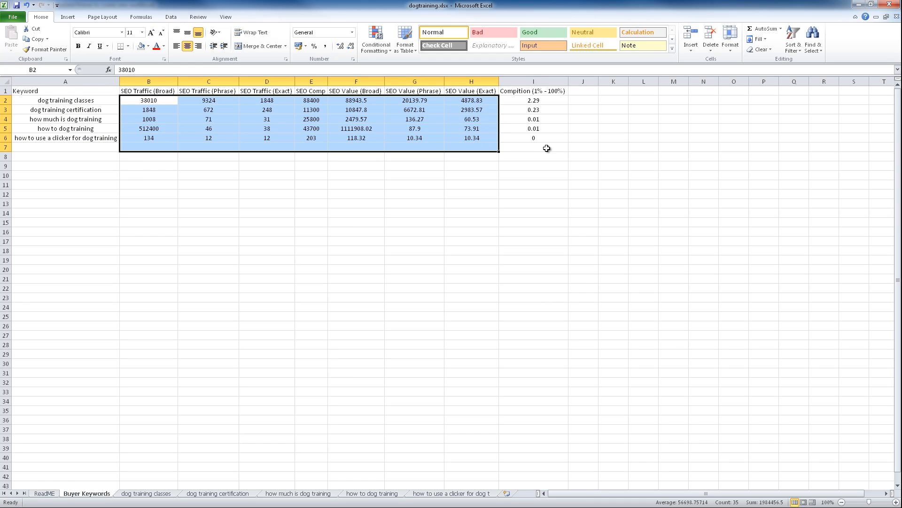
- Examine the competition percentages of the buyer keywords and compare them with the exact-match SEO values
click(536, 139)
drag(536, 139, 536, 101)
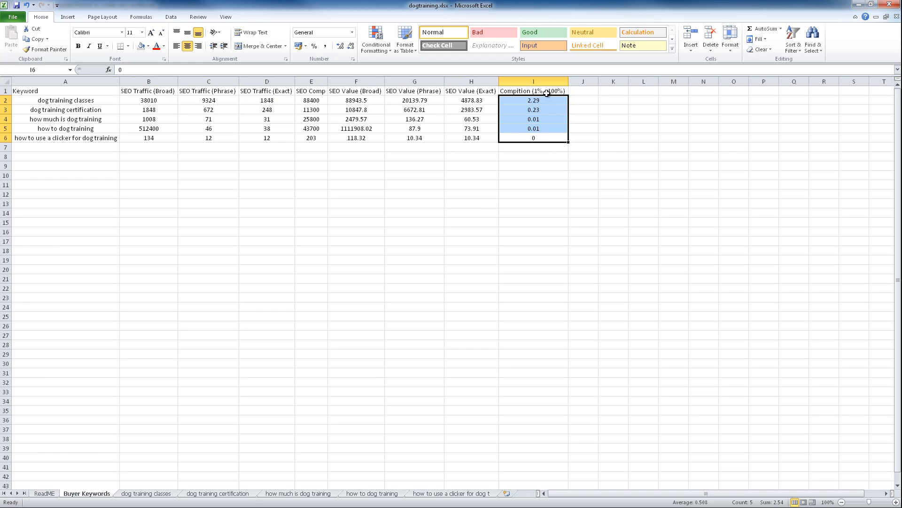
drag(546, 102, 545, 135)
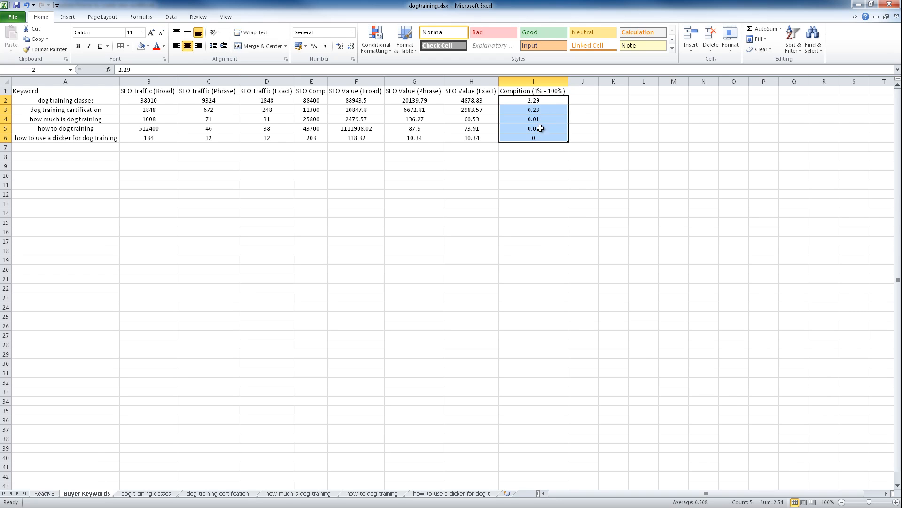
click(544, 129)
click(543, 120)
click(543, 110)
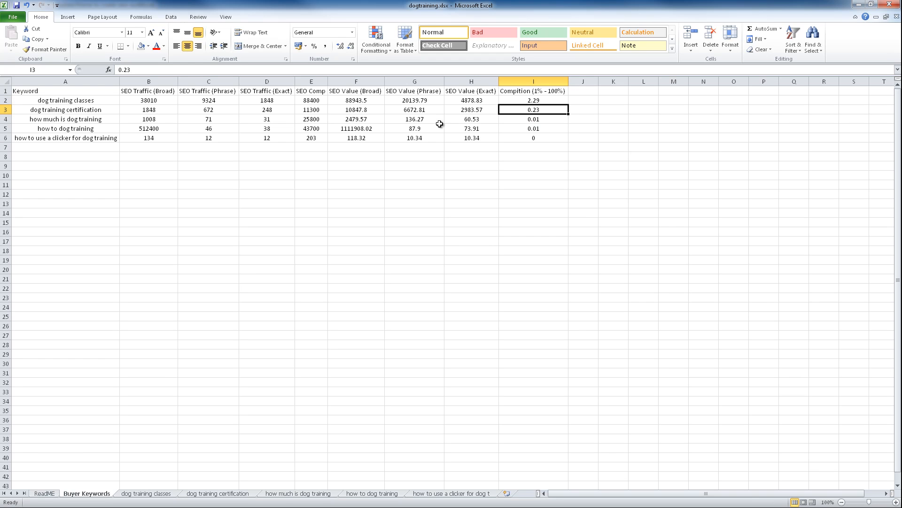
drag(469, 100, 475, 131)
click(477, 155)
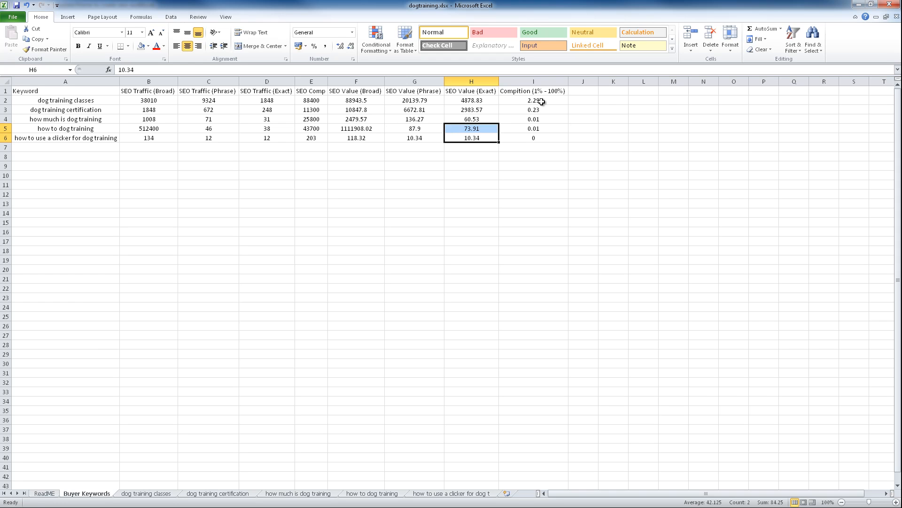
drag(544, 101, 545, 137)
click(535, 166)
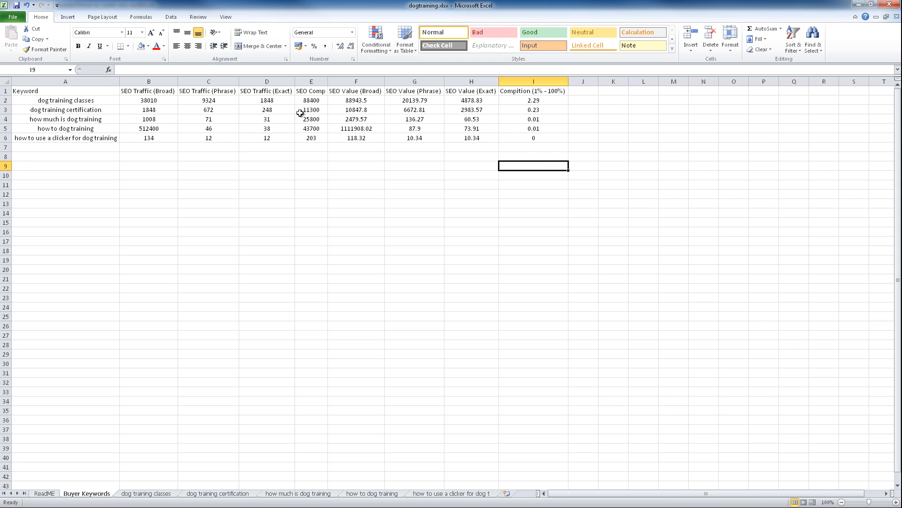
- Open the dog training classes sheet and review every subject listed under that buyer keyword, through dog training courses
click(71, 101)
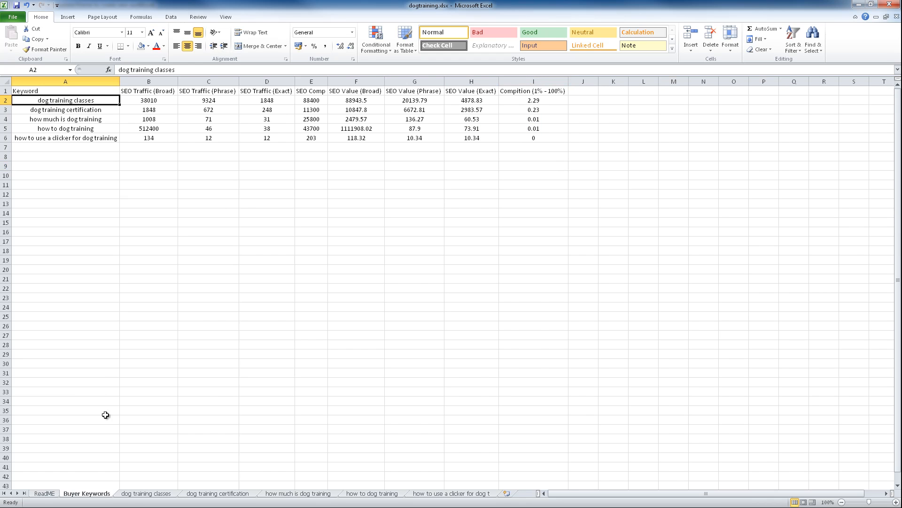
click(146, 495)
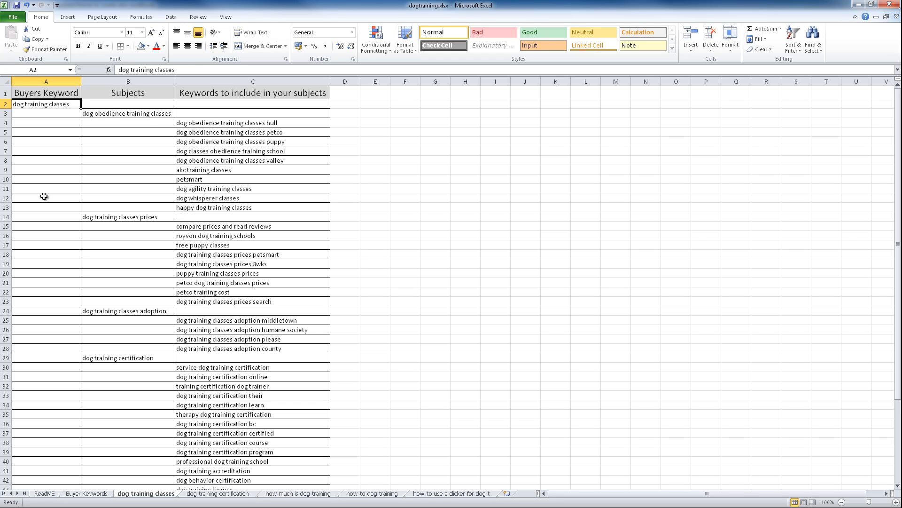
click(130, 114)
click(134, 218)
click(132, 313)
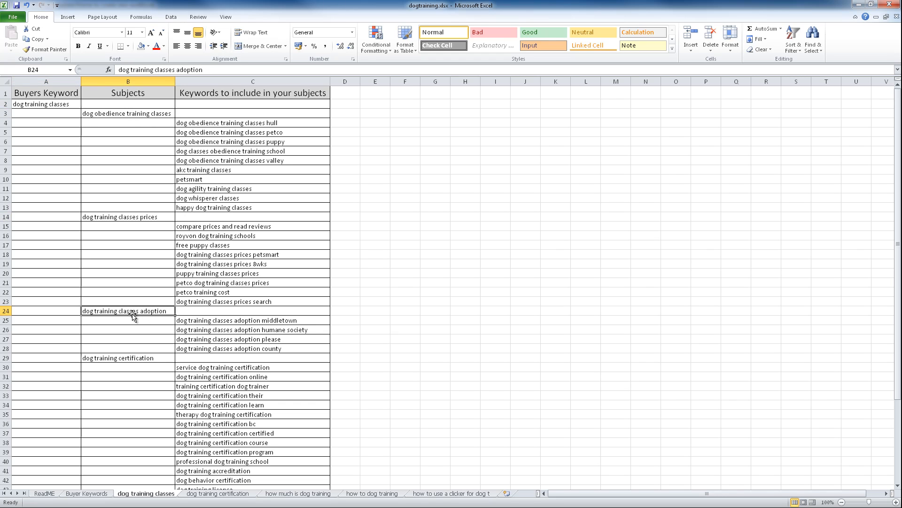
click(126, 358)
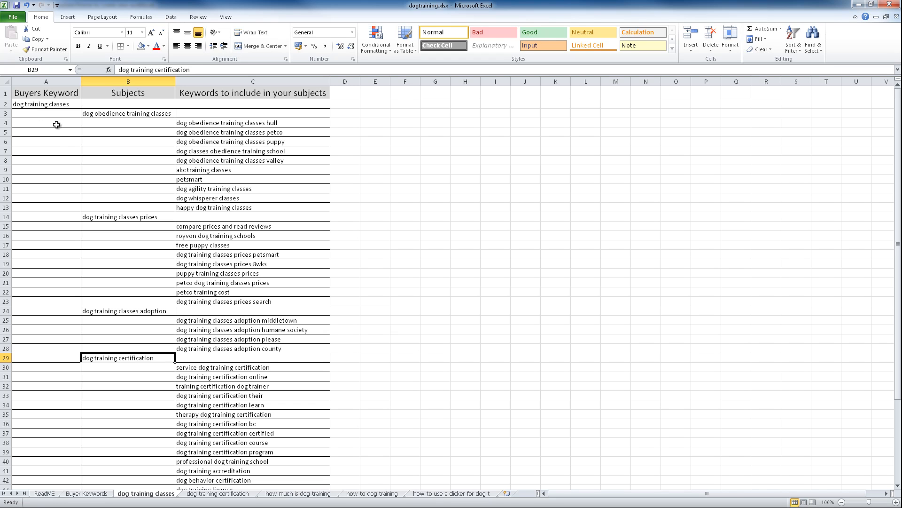
click(119, 113)
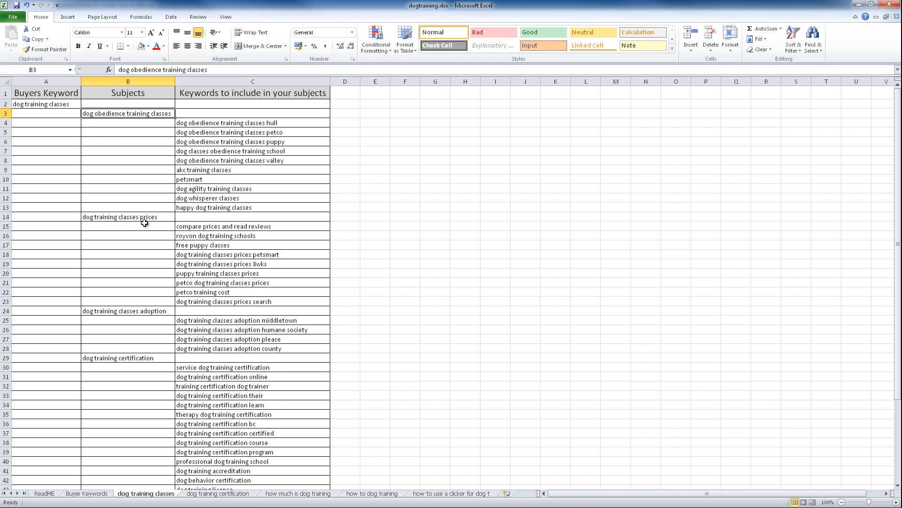
click(123, 313)
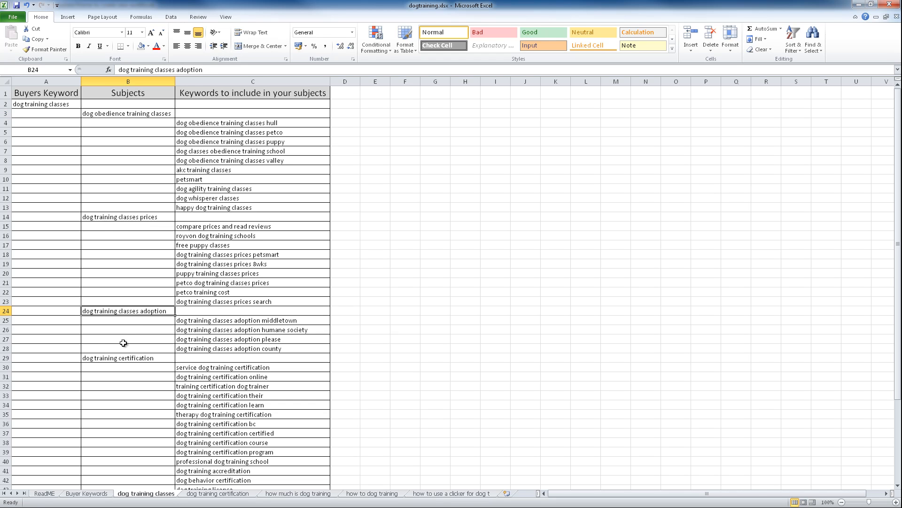
click(121, 358)
scroll(143, 350, down, 7)
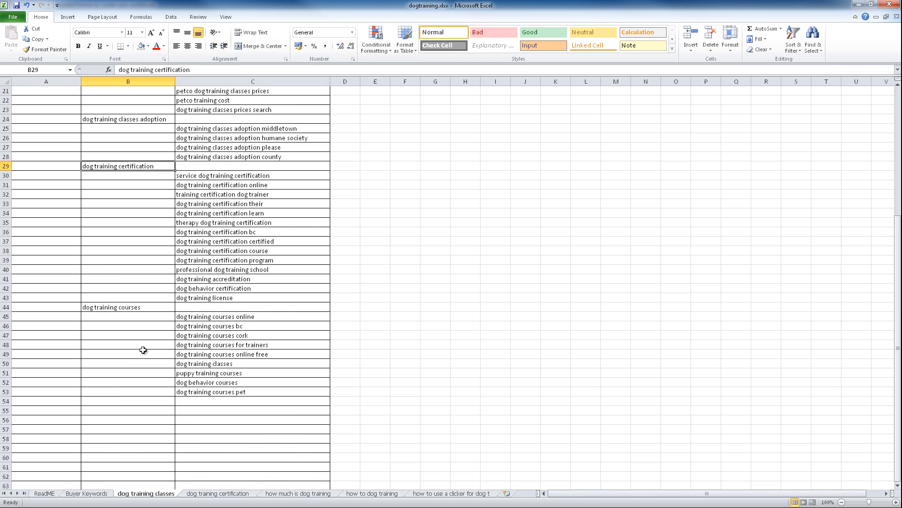
click(110, 308)
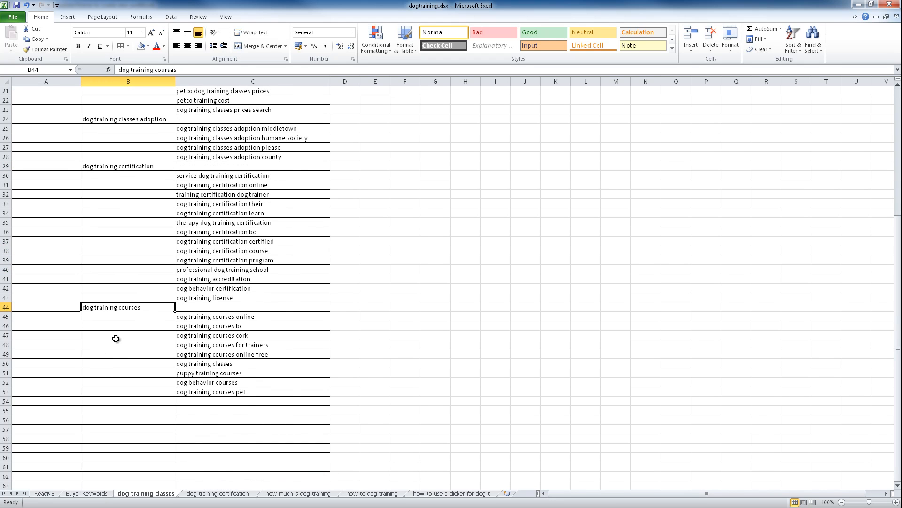
scroll(115, 340, up, 3)
scroll(115, 349, up, 4)
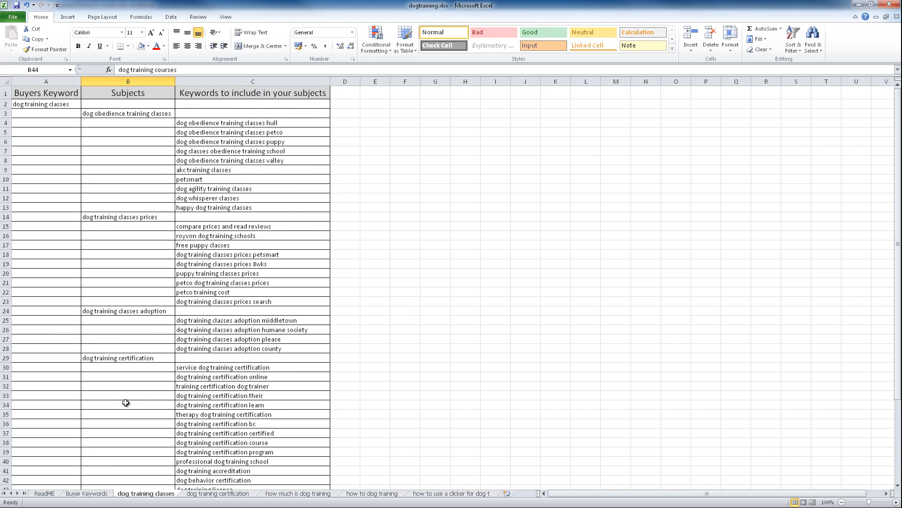
scroll(117, 350, down, 3)
scroll(117, 357, up, 3)
- Examine how the dog training classes keyword relates to its subjects and the content keywords listed for dog obedience training classes
click(36, 106)
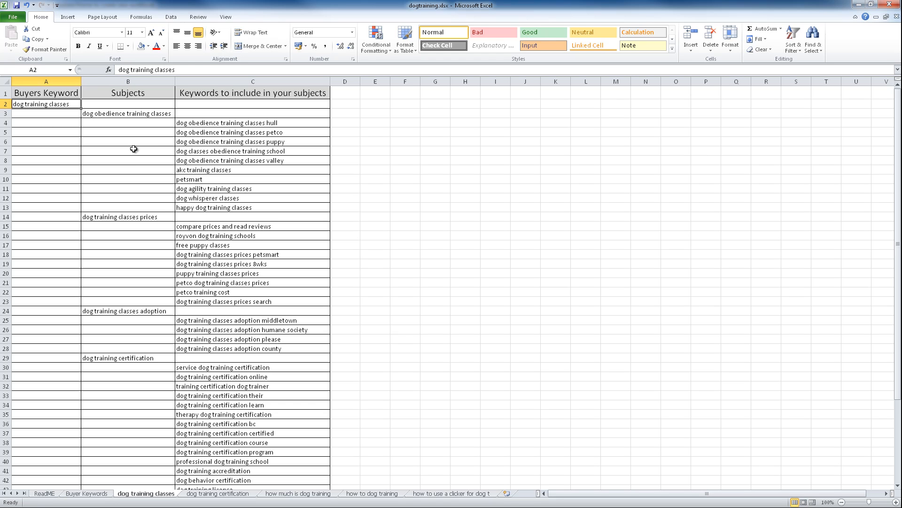
click(125, 113)
click(122, 218)
click(117, 311)
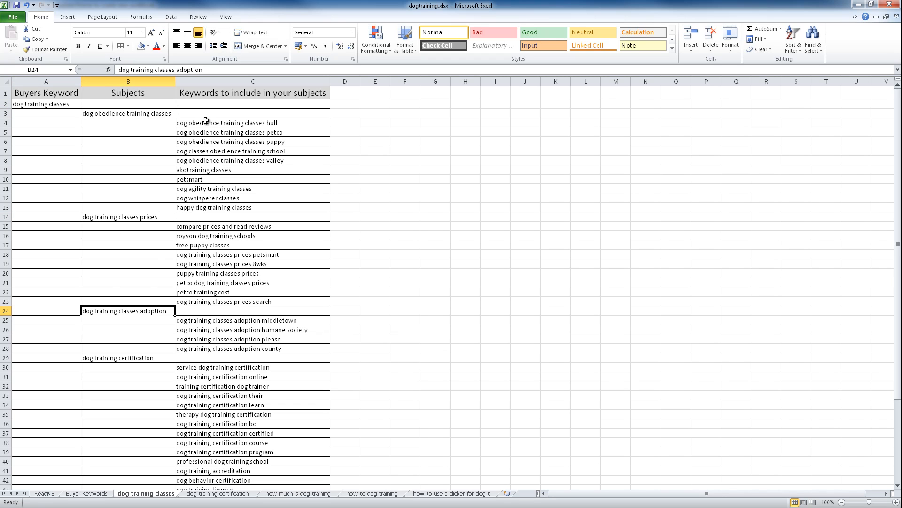
drag(206, 123, 206, 211)
click(222, 125)
click(221, 140)
click(222, 151)
click(223, 161)
click(220, 170)
click(216, 179)
click(214, 189)
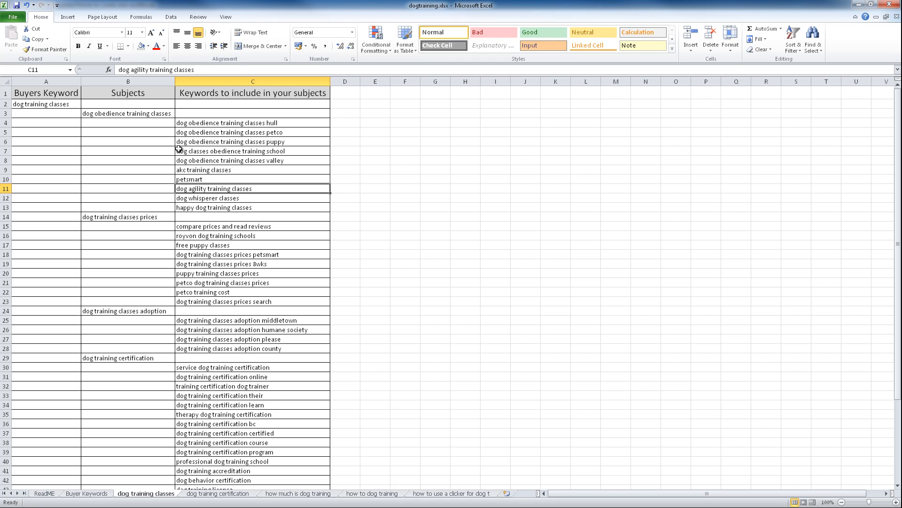
click(119, 114)
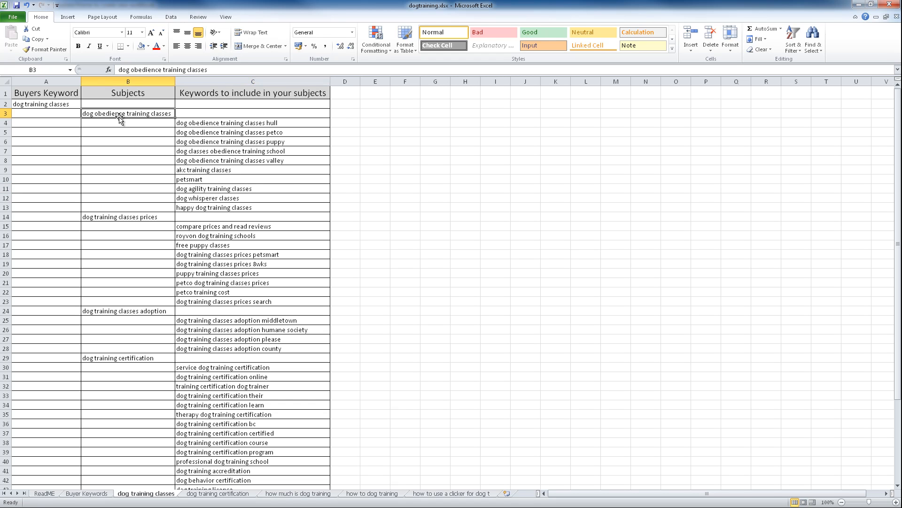
click(39, 105)
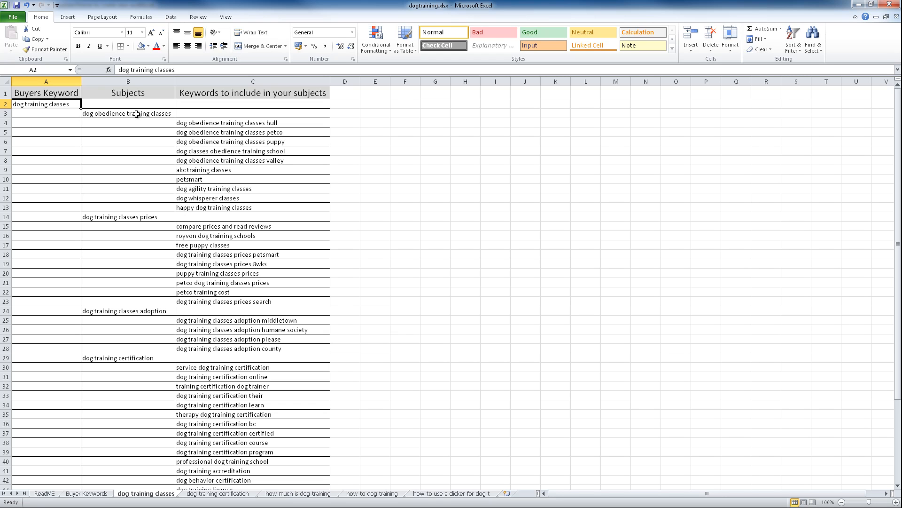
- Switch to XMind, create a workbook from the Blank template and rename its central topic My Dog Training Site
click(859, 4)
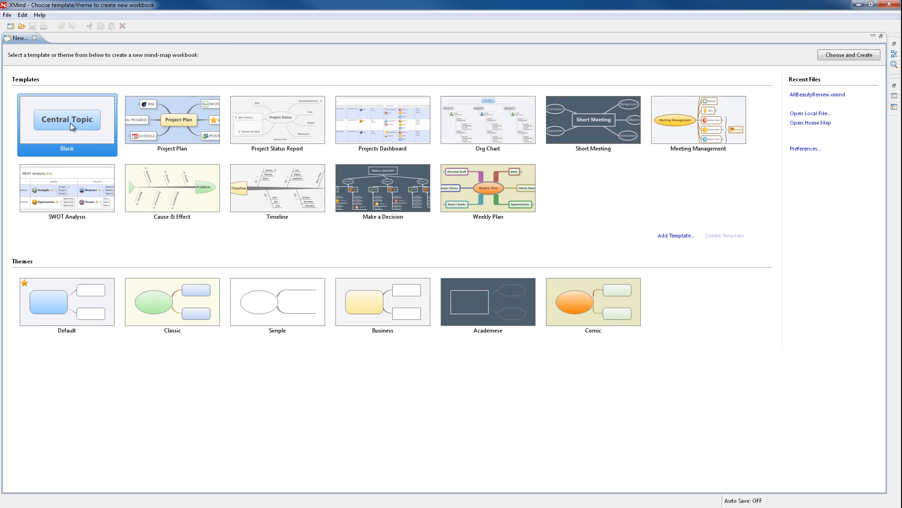
click(832, 55)
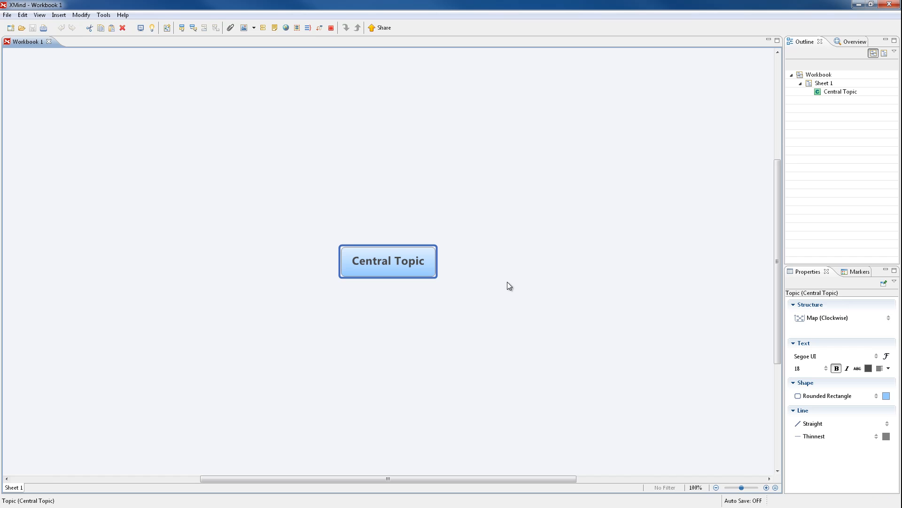
double_click(382, 259)
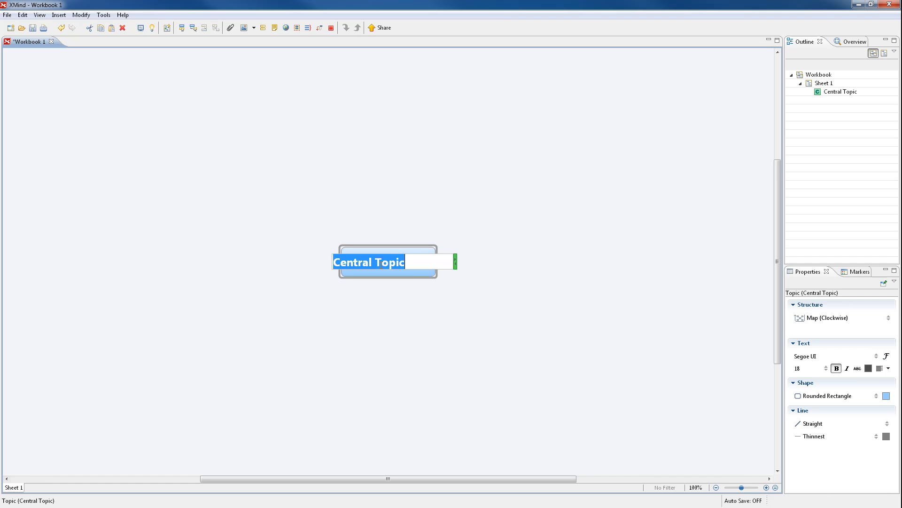
text(My Dog T)
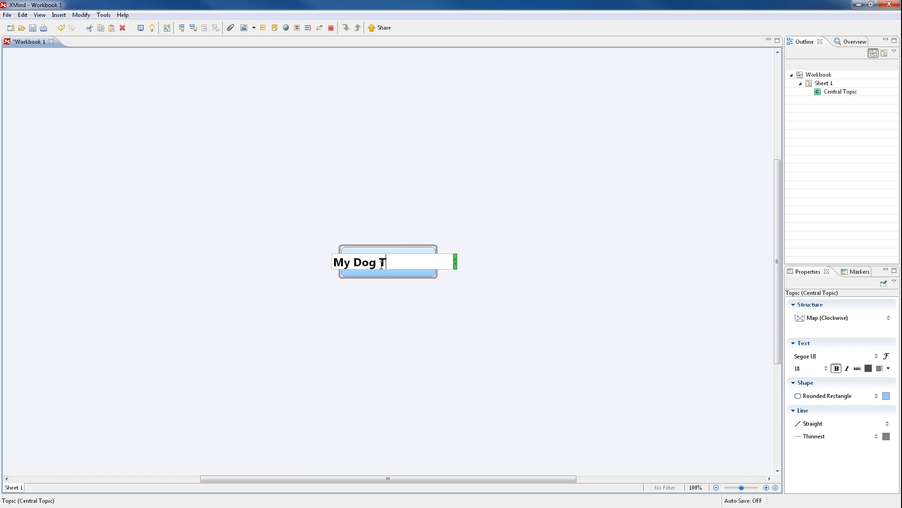
text(raining Si)
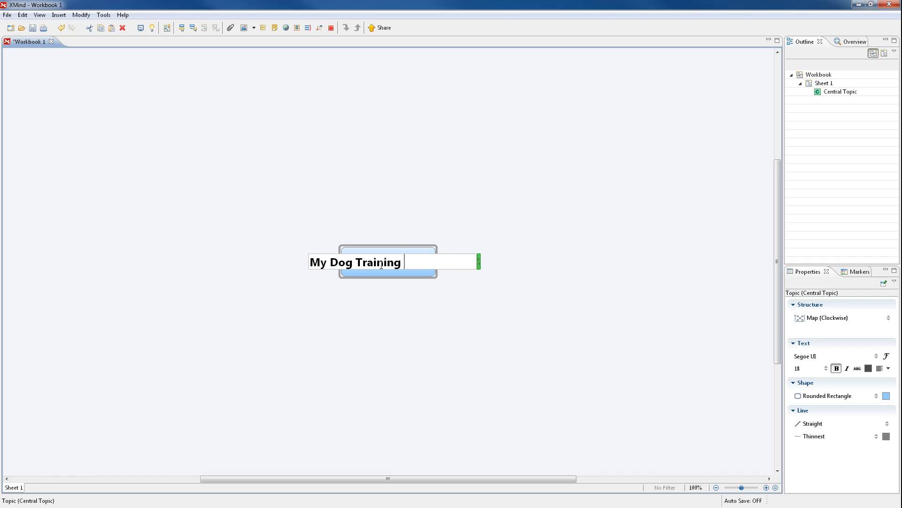
key(Return)
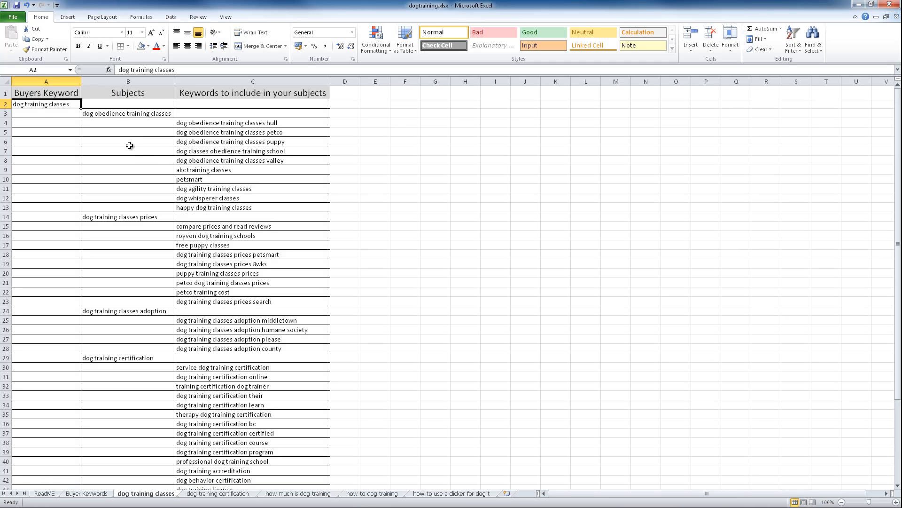
- Switch to Excel and copy the buyer keywords in A2:A6 of the Buyer Keywords sheet
click(97, 493)
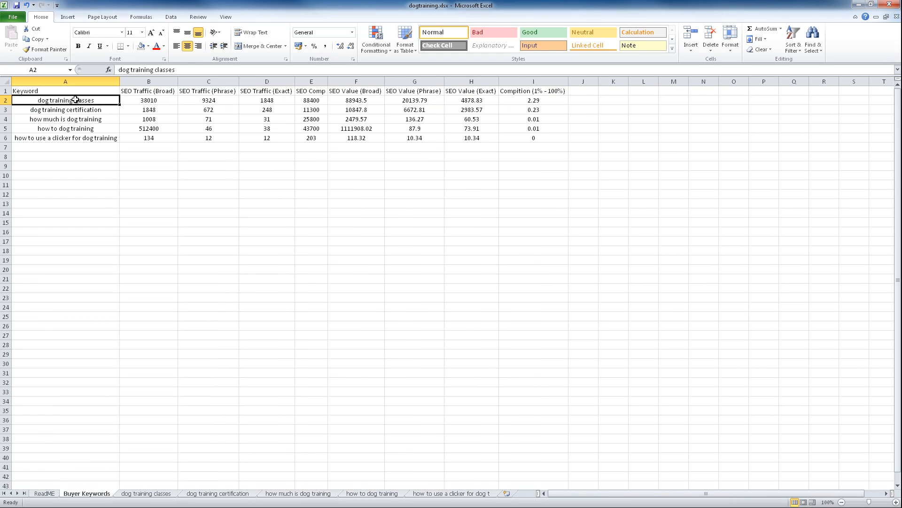
drag(76, 102, 75, 136)
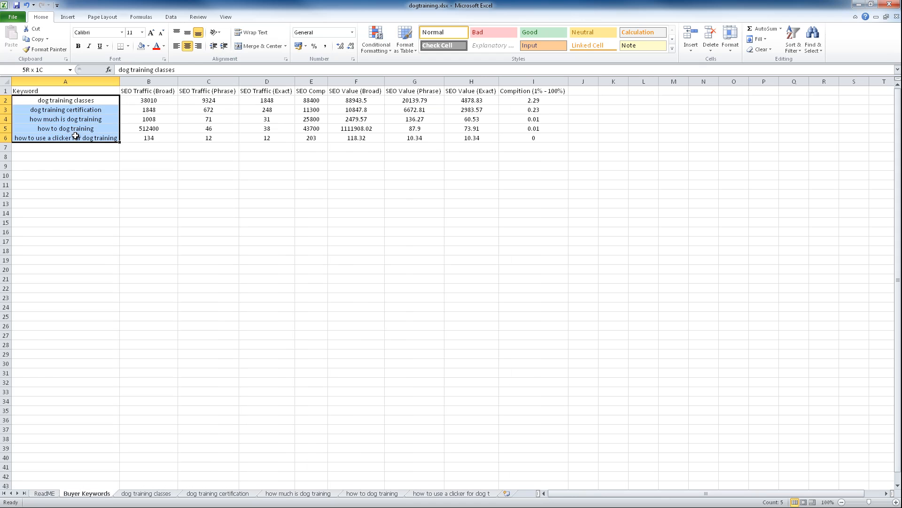
right_click(73, 100)
click(90, 117)
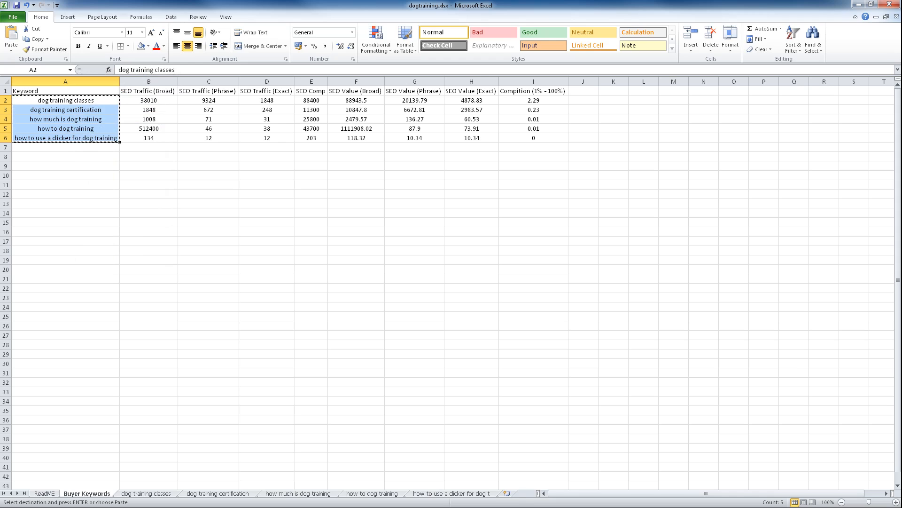
- Switch to XMind and paste the copied buyer keywords as topics under My Dog Training Site
key(alt+Tab)
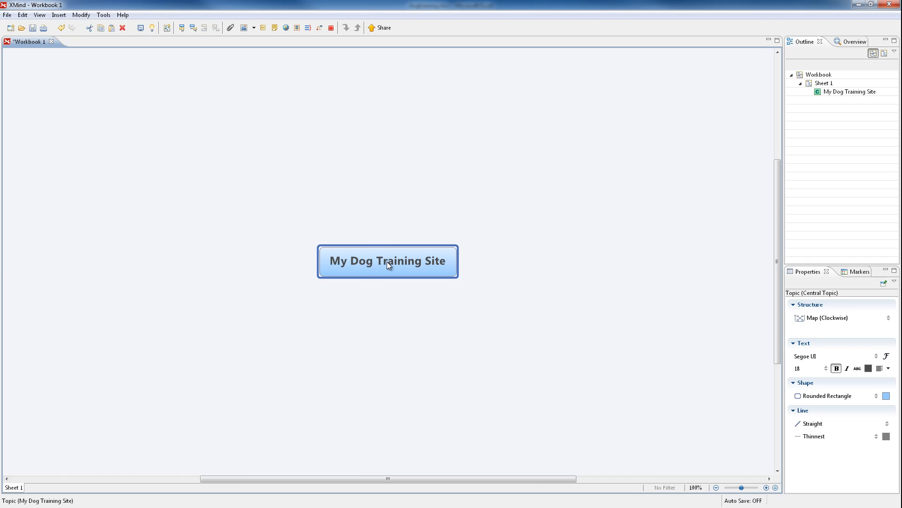
right_click(370, 265)
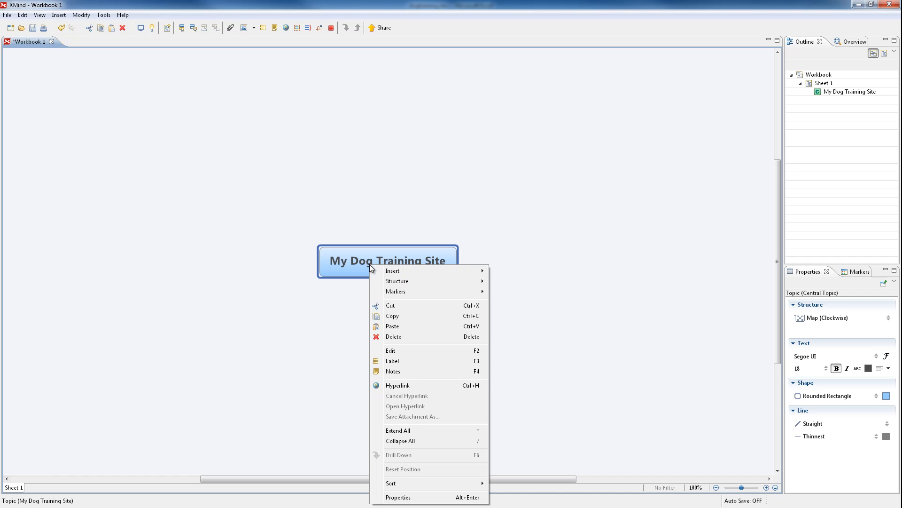
mouse_move(418, 273)
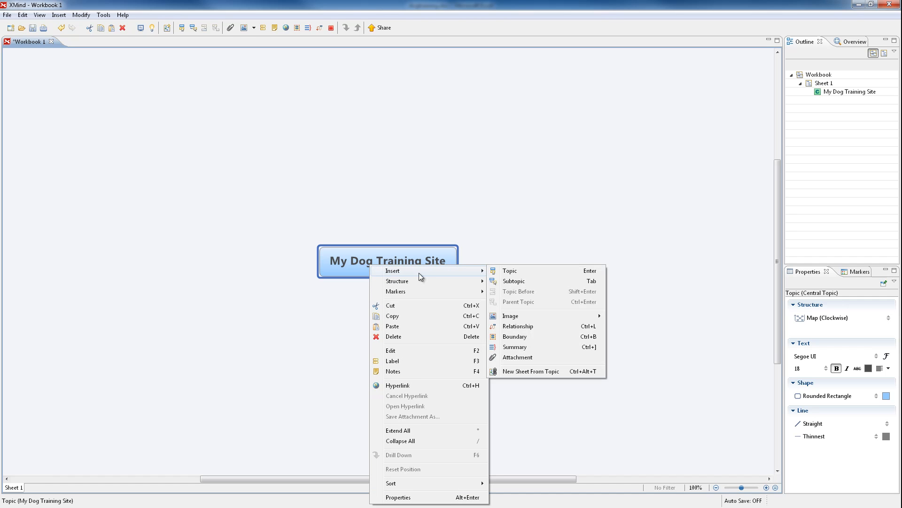
click(406, 327)
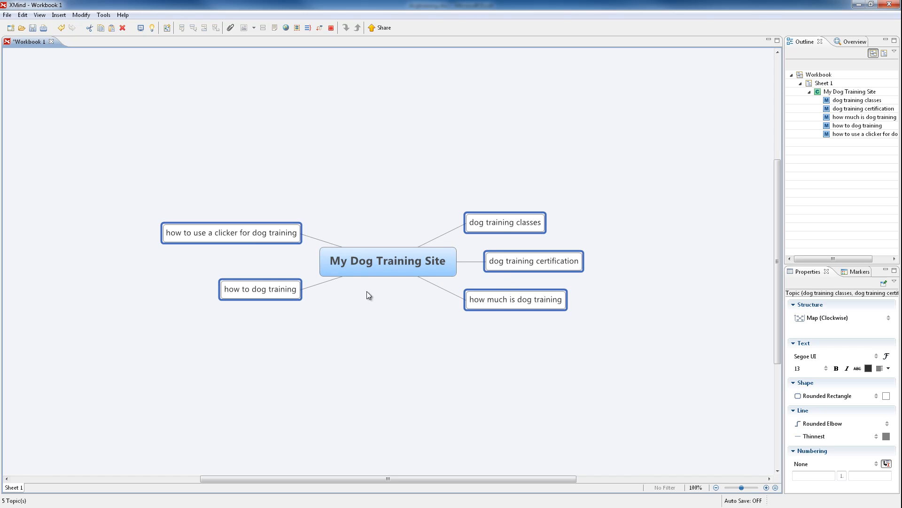
- Change the structure of the My Dog Training Site central topic to Org (Down)
right_click(373, 262)
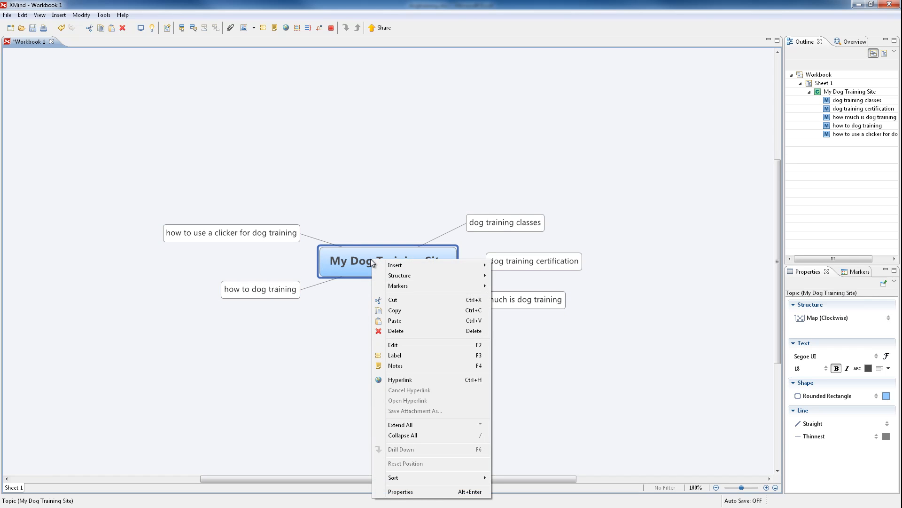
mouse_move(437, 273)
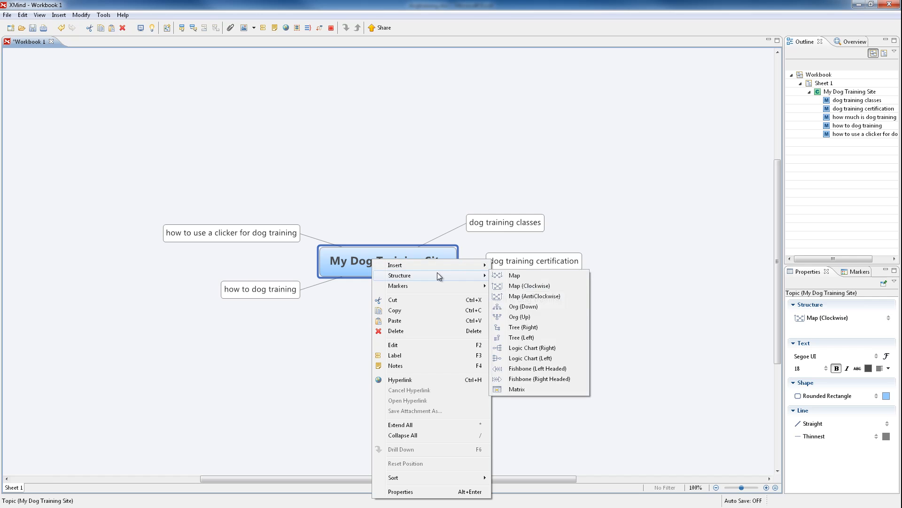
click(532, 306)
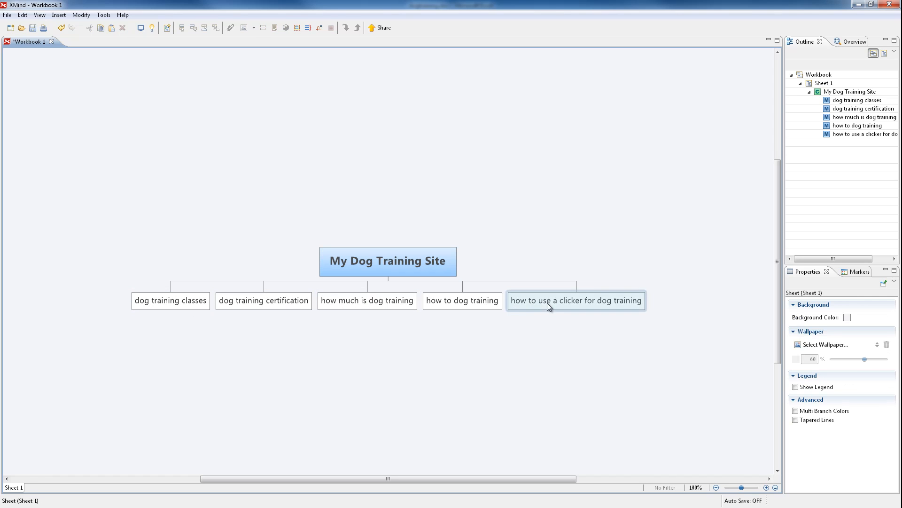
- Examine each of the five buyer keyword topics below My Dog Training Site, ending on dog training classes
click(466, 304)
click(342, 303)
click(272, 306)
click(178, 306)
drag(779, 229, 776, 259)
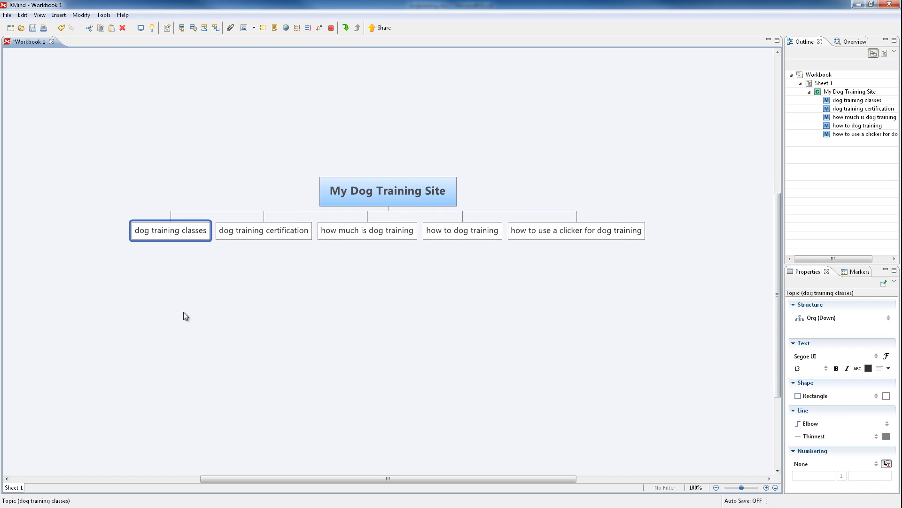
click(260, 233)
click(369, 235)
click(478, 235)
drag(517, 233, 549, 230)
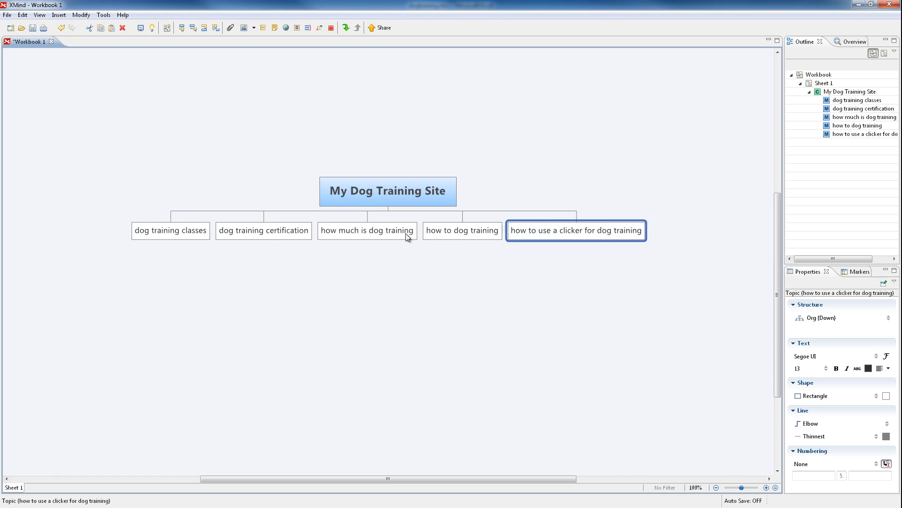
click(184, 233)
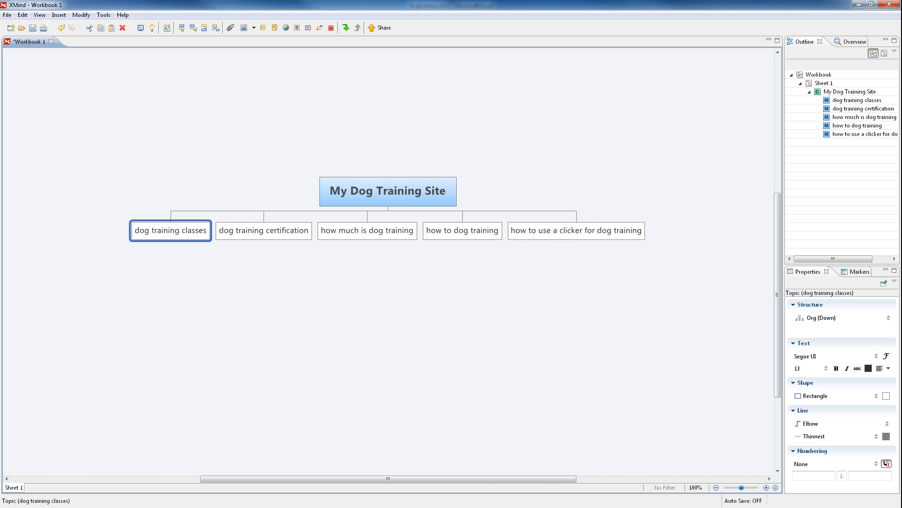
- Switch to Excel and copy the five subjects in B3, B14, B24, B29 and B44 of the dog training classes sheet
key(alt+Tab)
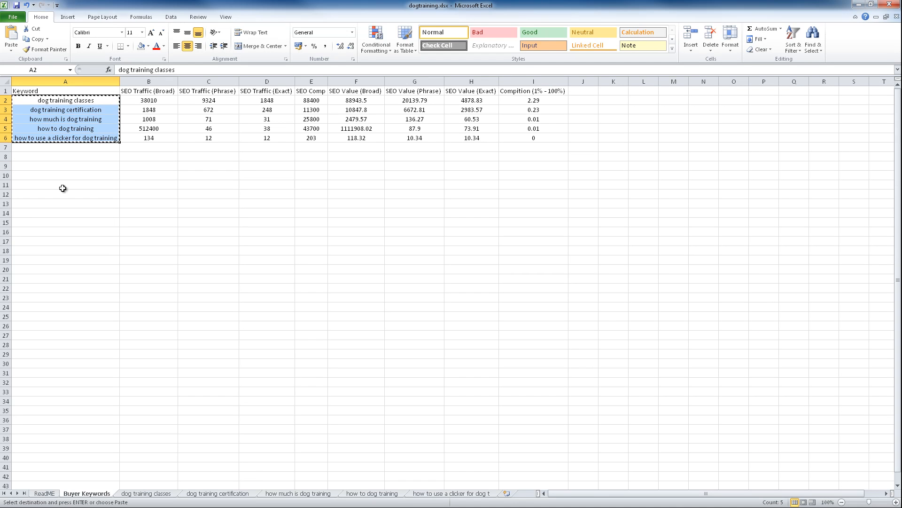
click(66, 100)
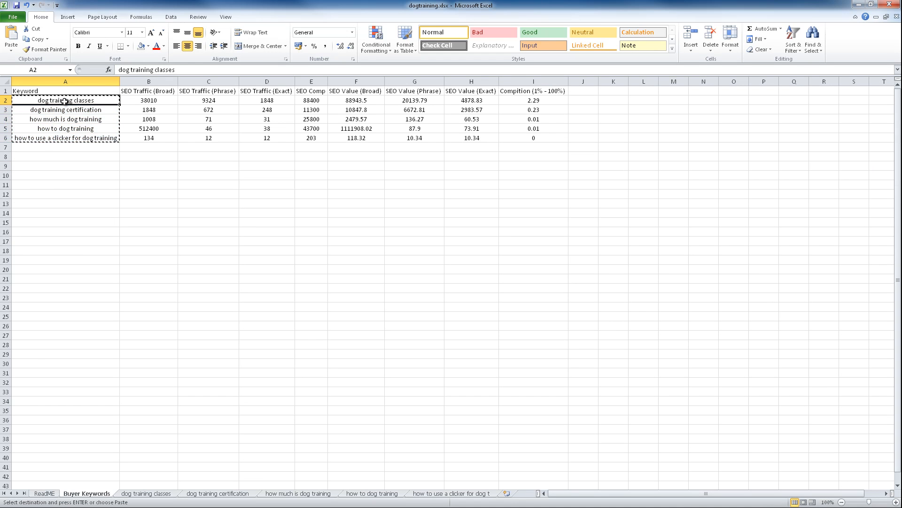
click(146, 493)
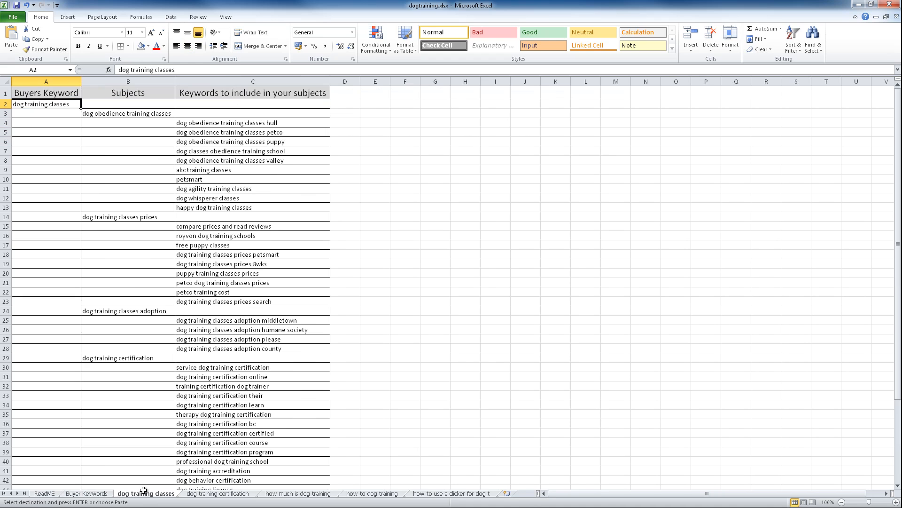
click(131, 113)
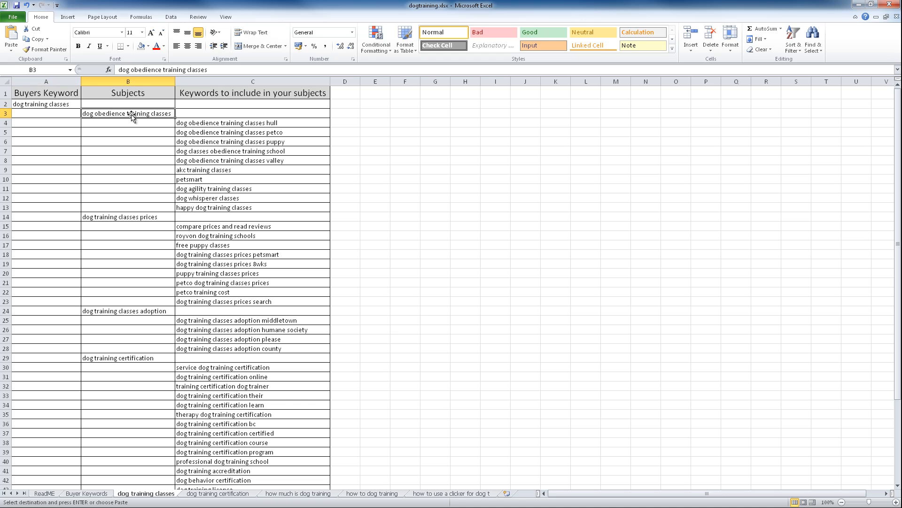
ctrl+click(123, 217)
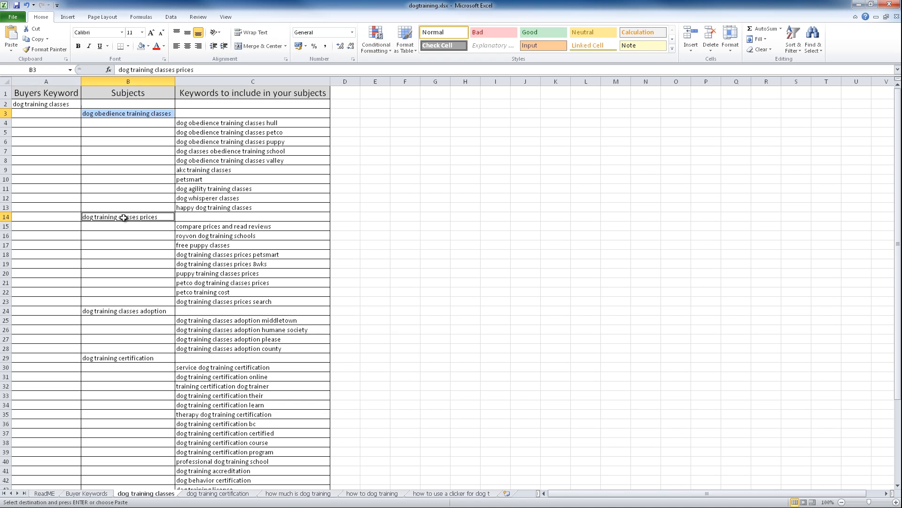
ctrl+click(125, 312)
ctrl+click(122, 358)
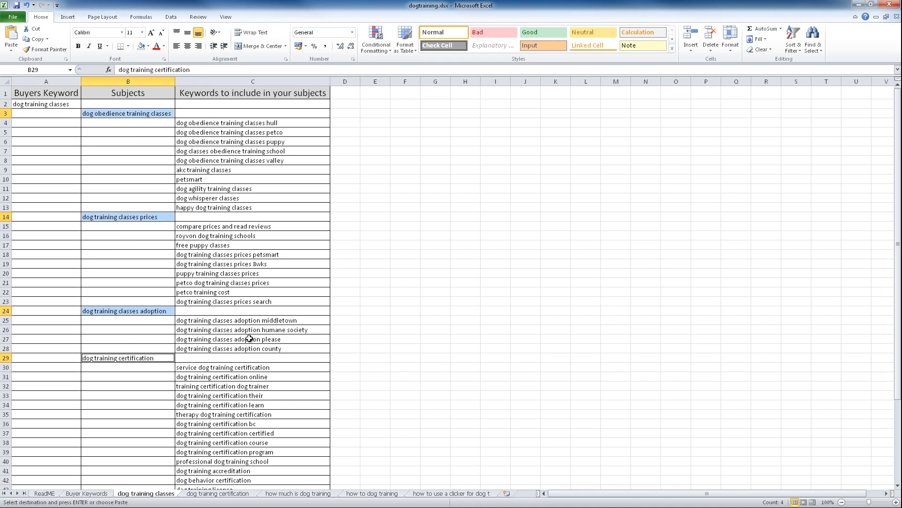
drag(897, 151, 890, 235)
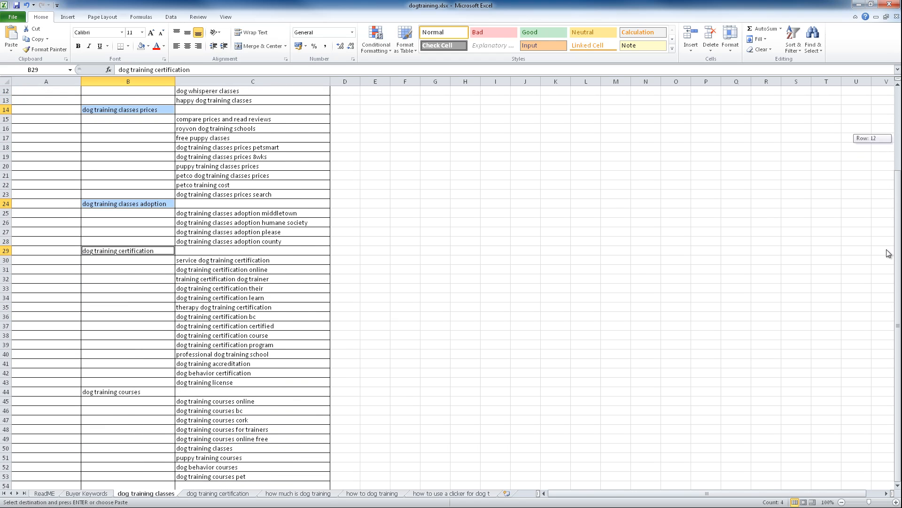
ctrl+click(111, 392)
right_click(111, 396)
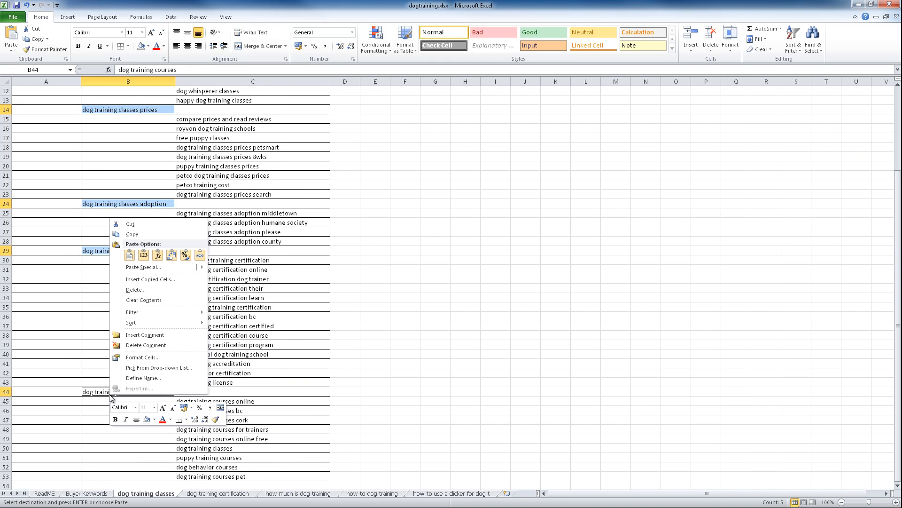
click(132, 234)
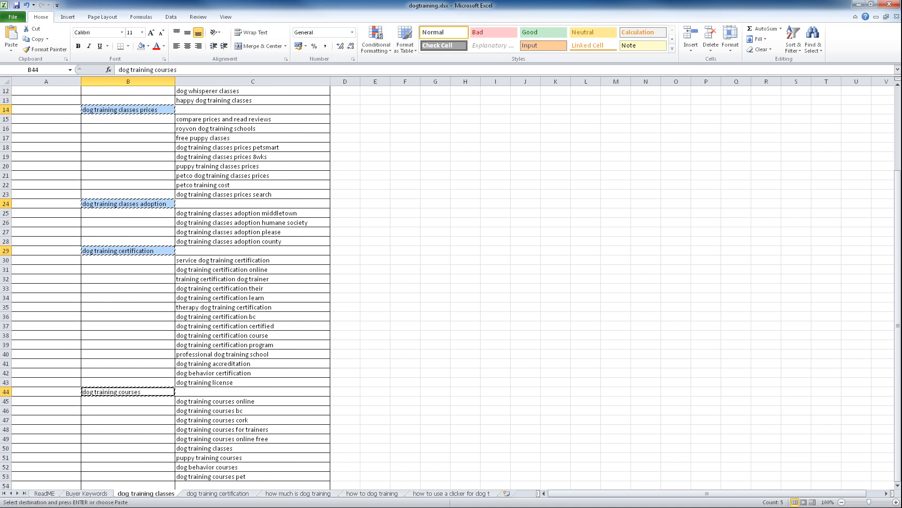
- Switch to XMind and paste the copied subjects as subtopics of dog training classes
key(alt+Tab)
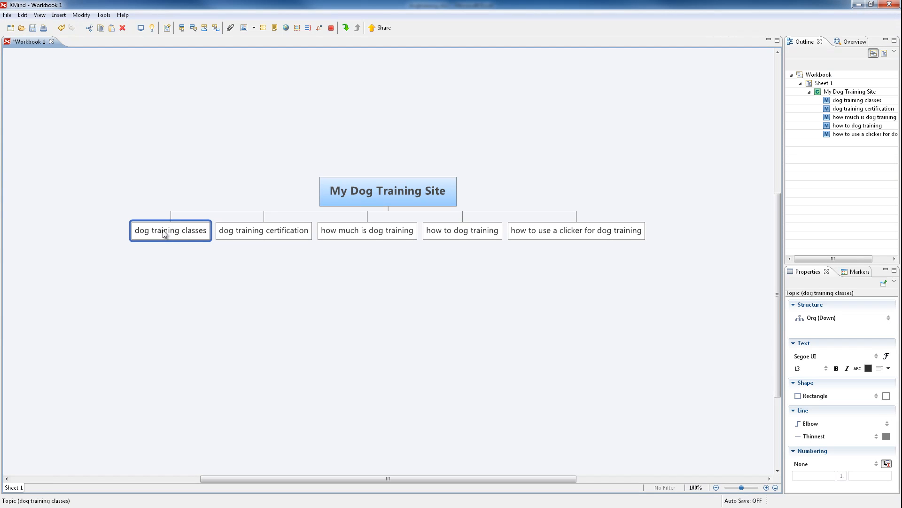
right_click(149, 233)
click(171, 290)
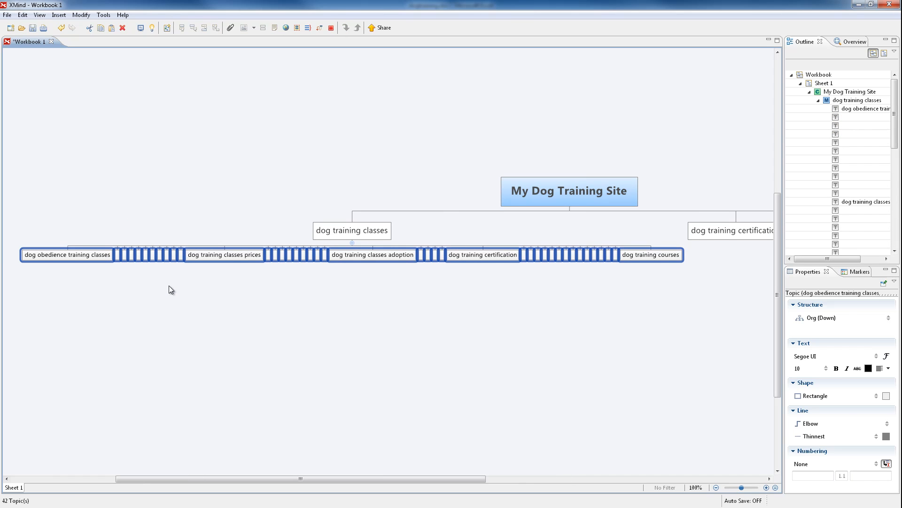
- Delete all the blank subtopics between the five subjects under dog training classes
click(183, 273)
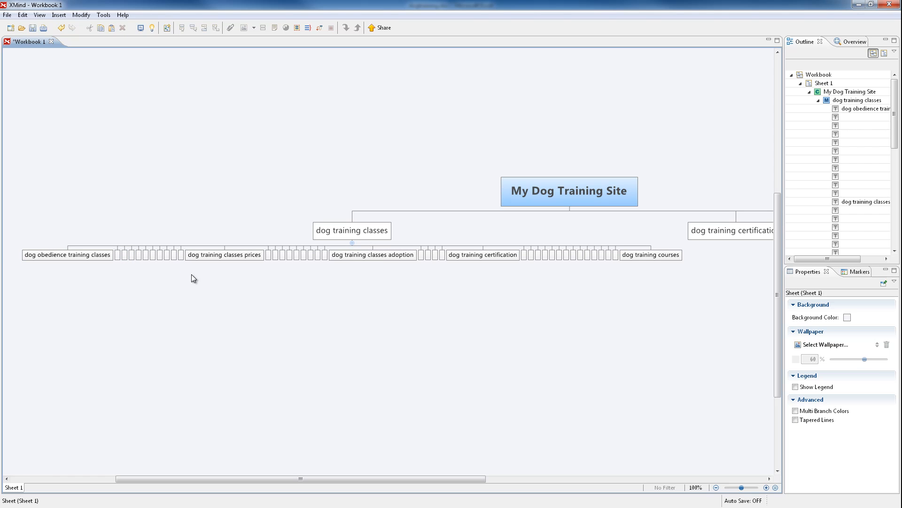
drag(180, 267, 117, 222)
key(Delete)
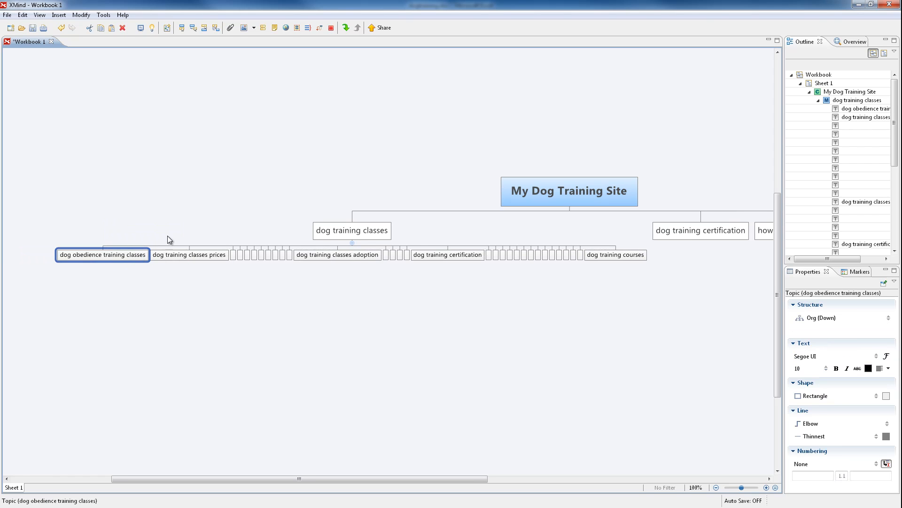
drag(291, 270, 232, 228)
key(Delete)
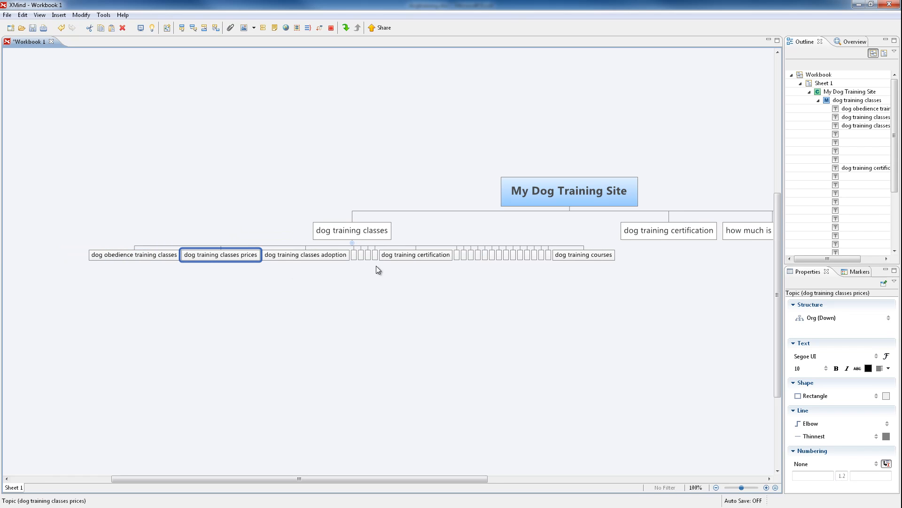
drag(381, 269, 355, 251)
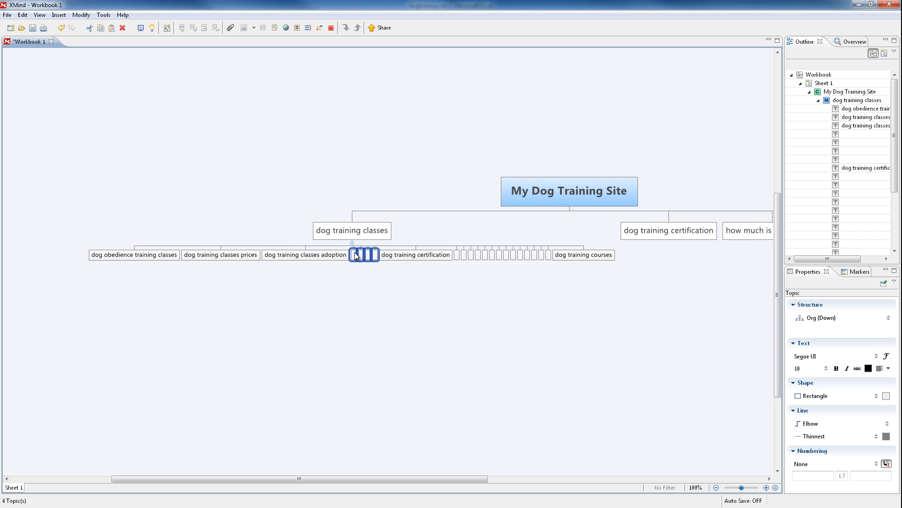
key(Delete)
drag(536, 265, 442, 244)
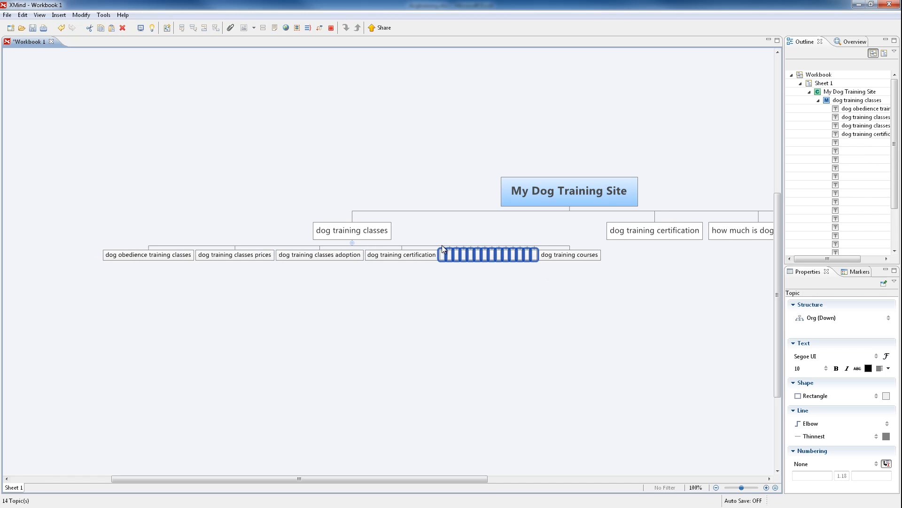
key(Delete)
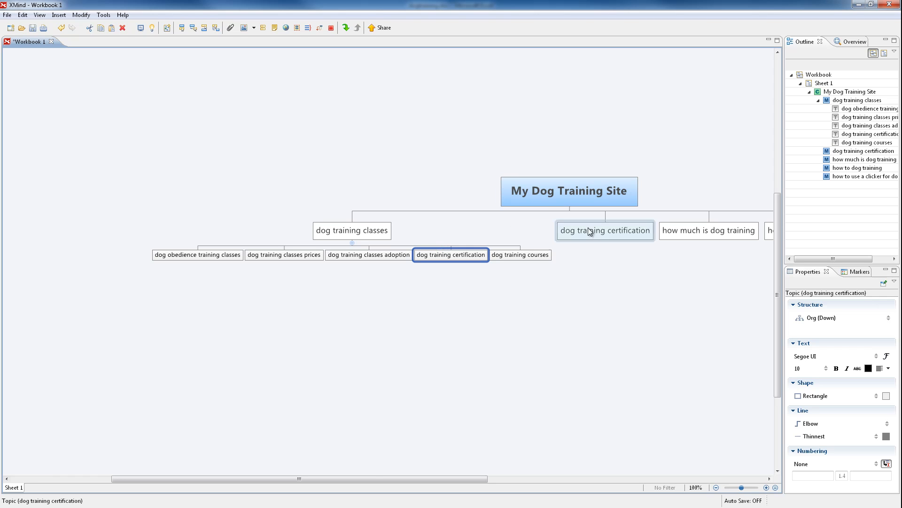
- Select the dog obedience training classes topic, then switch to Excel and copy its content keywords in C4:C13
drag(371, 478, 460, 477)
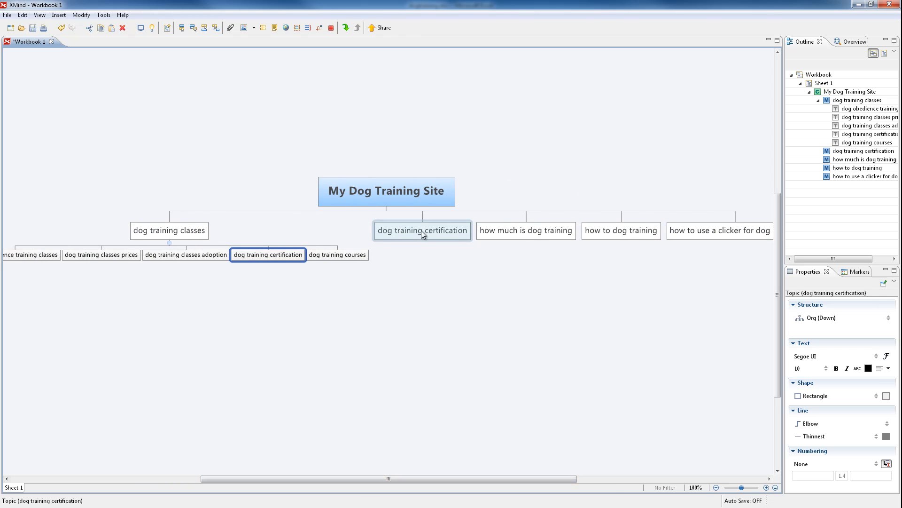
drag(323, 479, 250, 476)
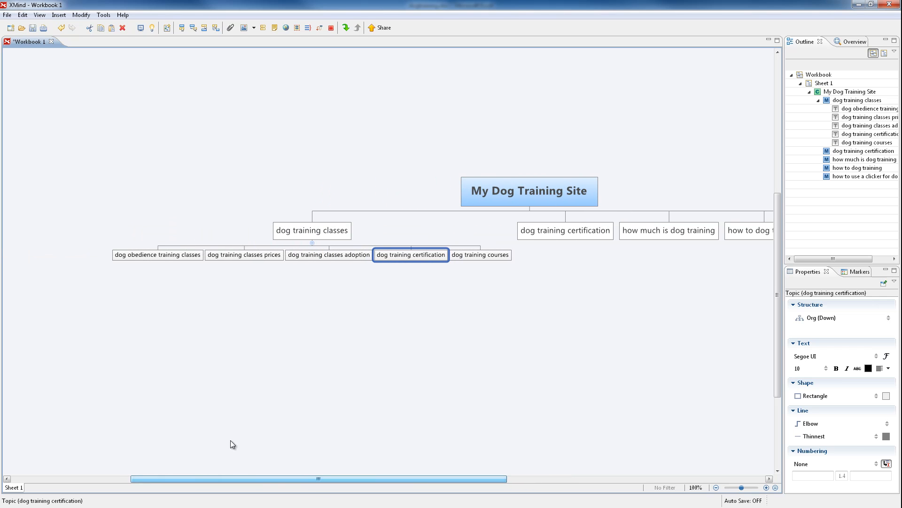
click(149, 254)
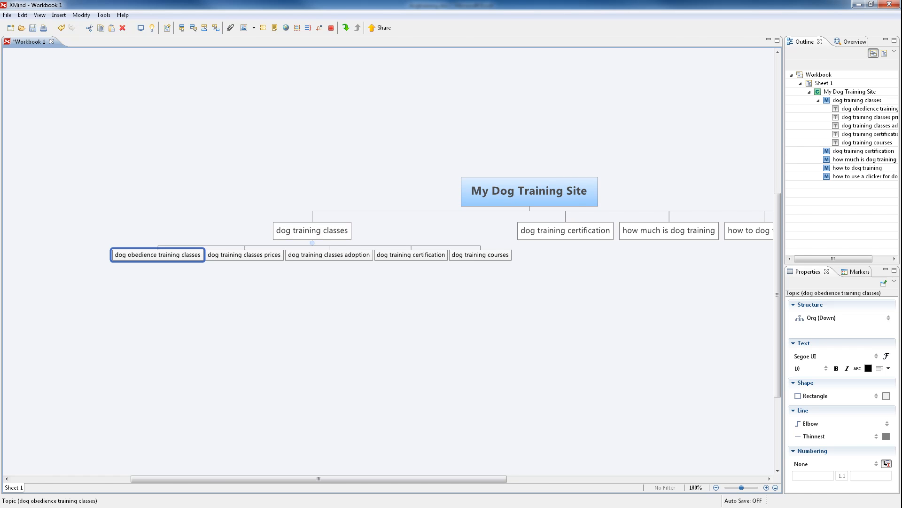
key(alt+Tab)
scroll(287, 190, up, 4)
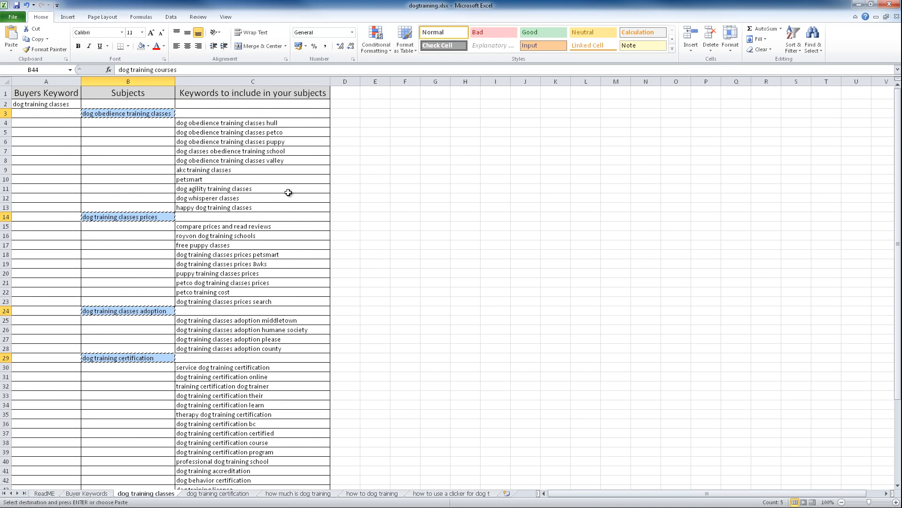
click(127, 122)
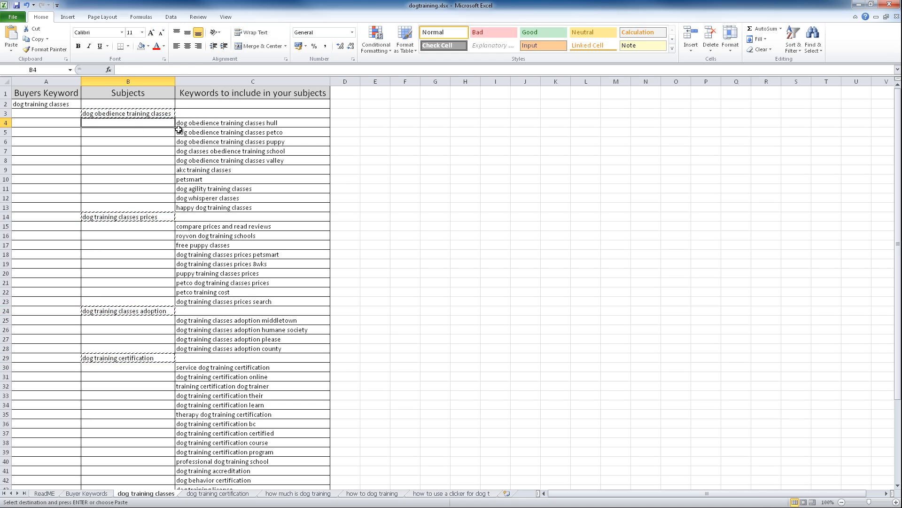
drag(214, 122, 216, 207)
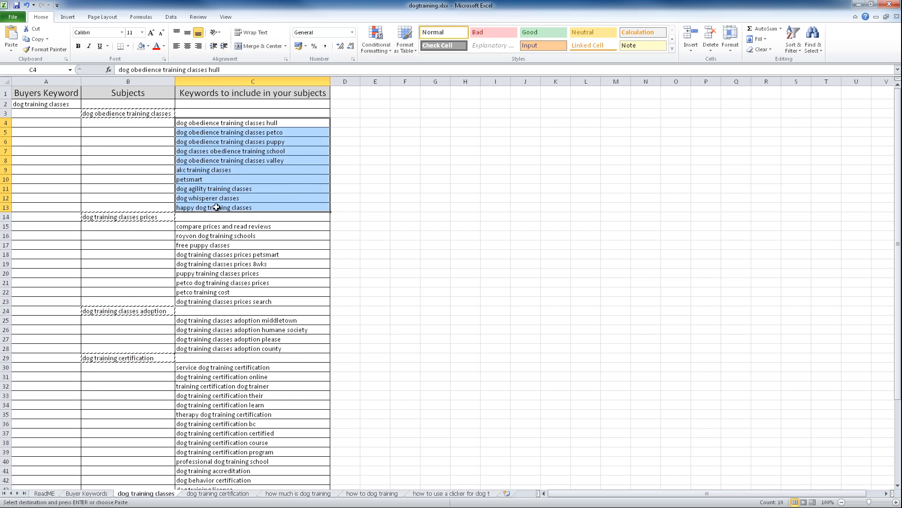
right_click(216, 207)
click(242, 223)
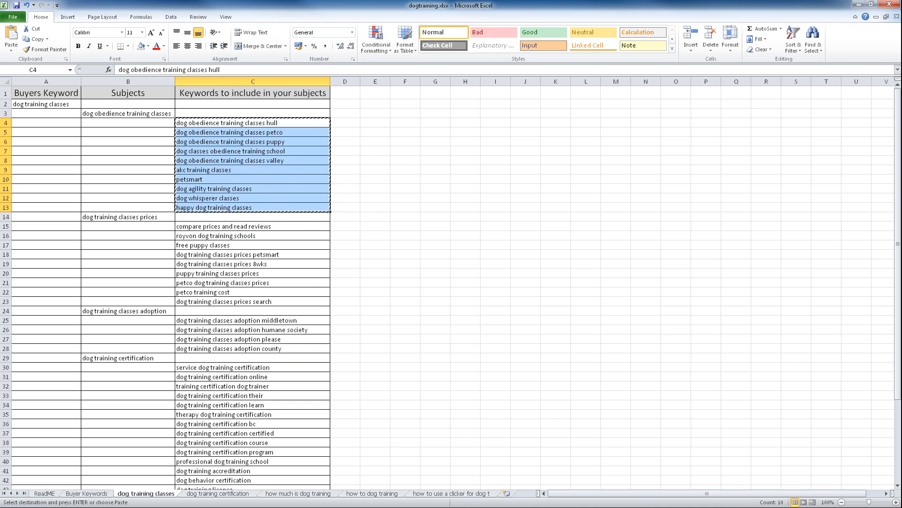
- Switch to XMind, insert a subtopic under dog obedience training classes and replace its text with the copied content keywords
key(alt+Tab)
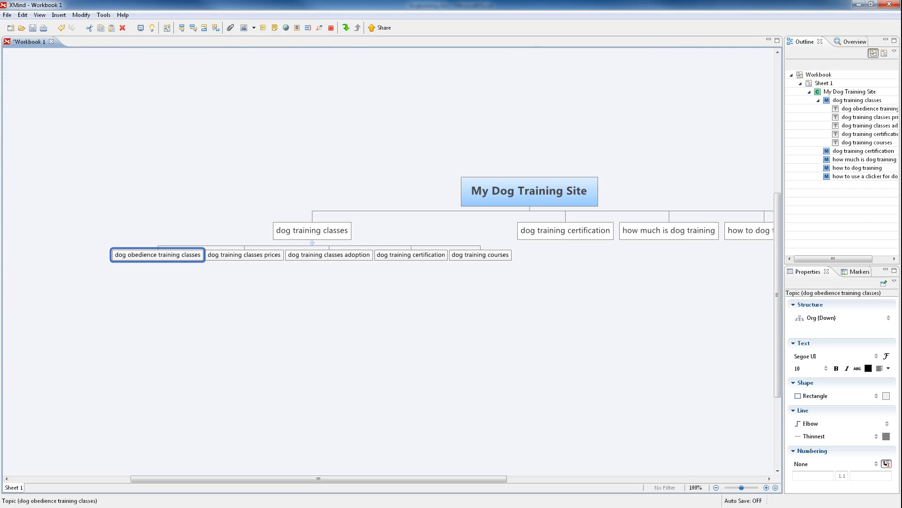
right_click(136, 256)
mouse_move(165, 266)
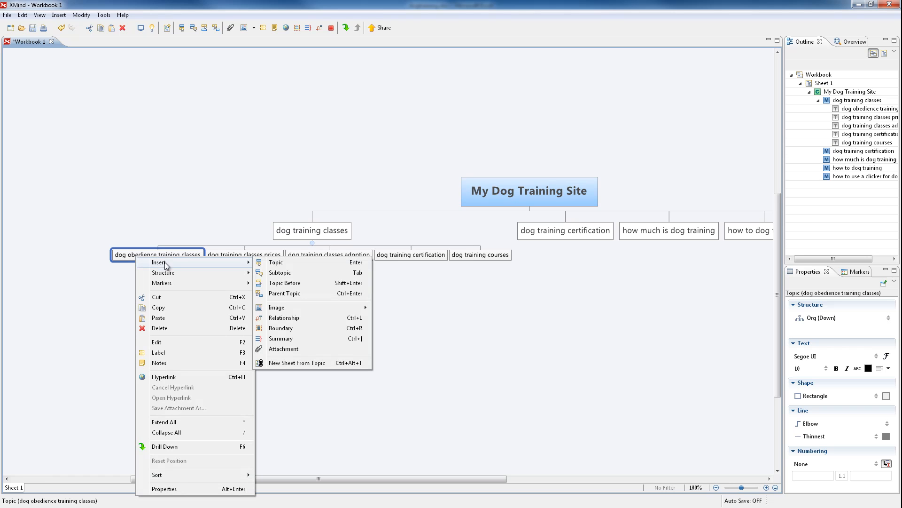
click(292, 274)
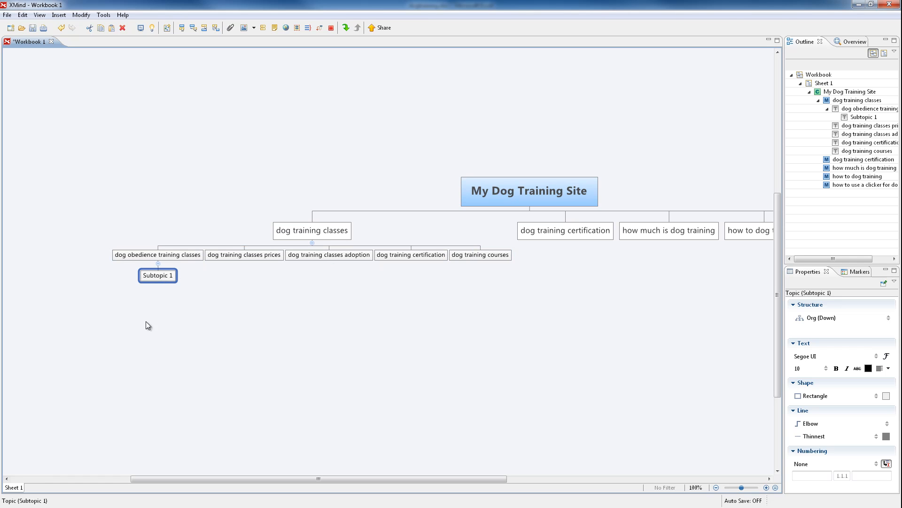
double_click(155, 276)
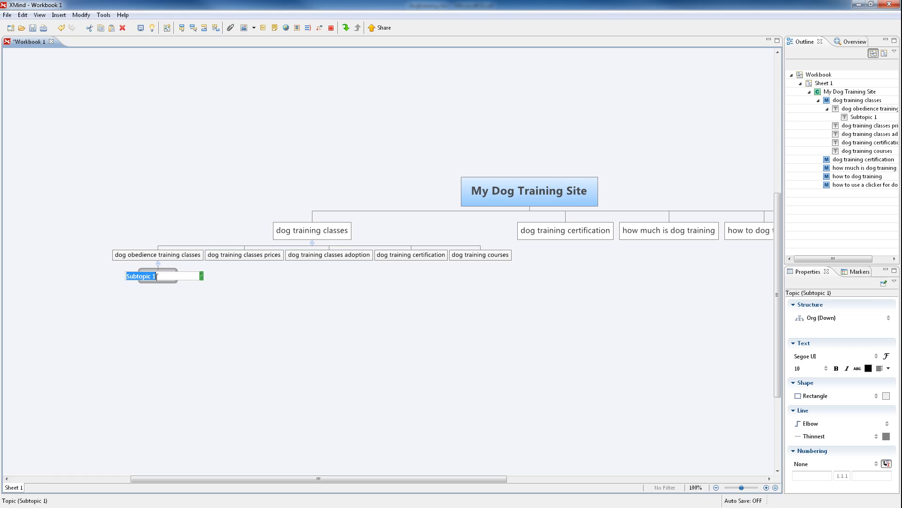
key(ctrl+v)
key(BackSpace)
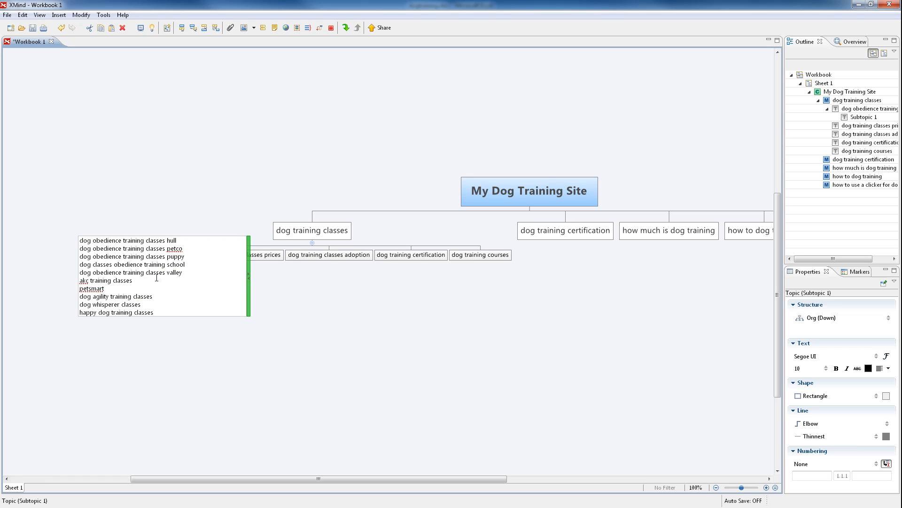
key(Return)
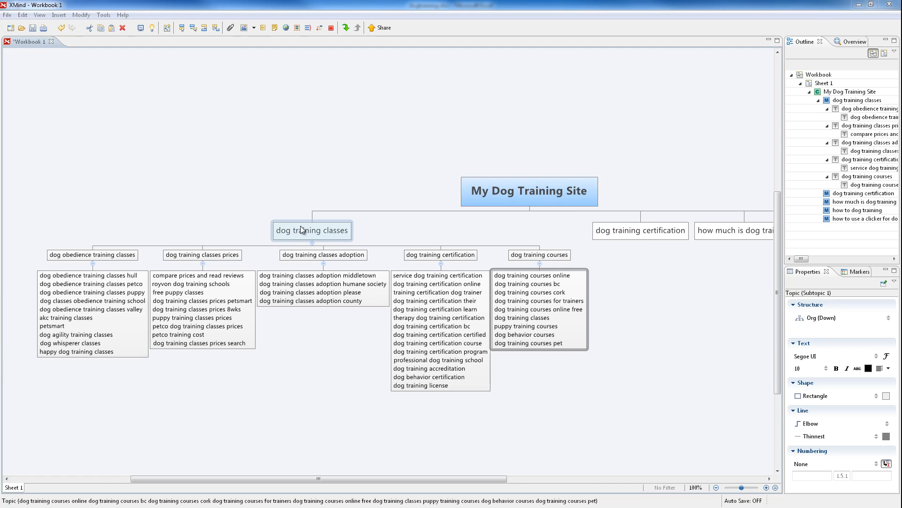
- Review the dog training classes branch and the other buyer keyword topics, collapsing and re-expanding the branch to examine the structure
drag(413, 478, 557, 471)
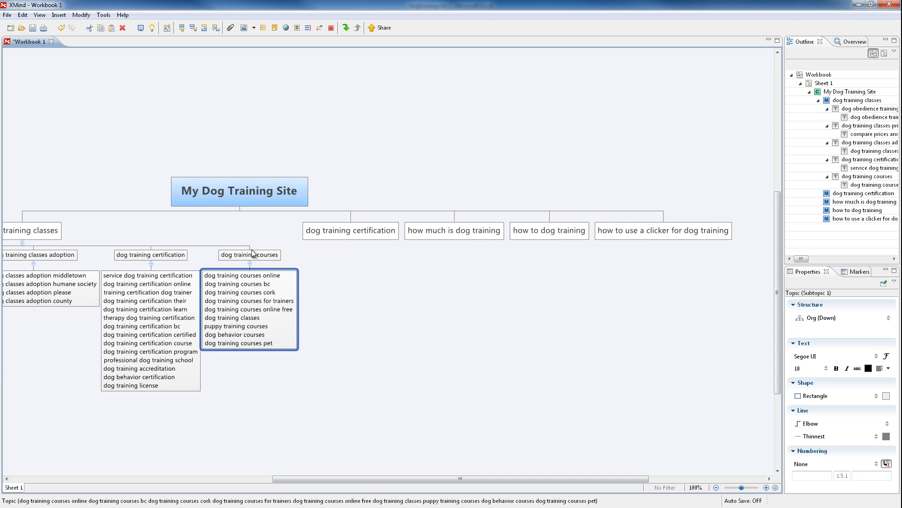
drag(369, 476, 185, 475)
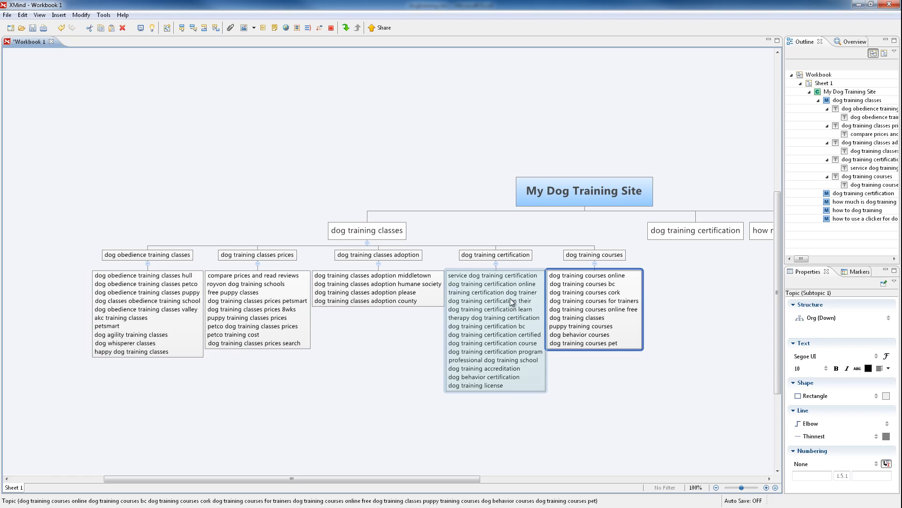
click(356, 234)
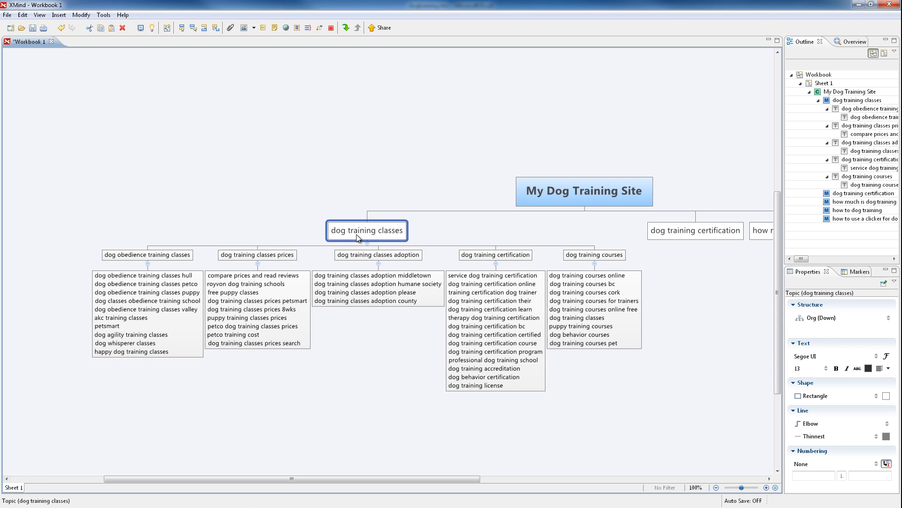
drag(330, 476, 428, 481)
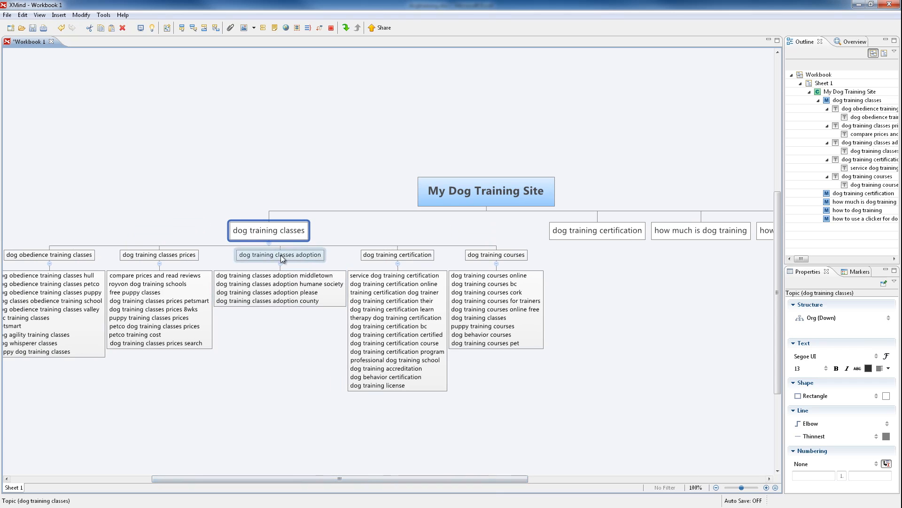
click(271, 246)
click(269, 243)
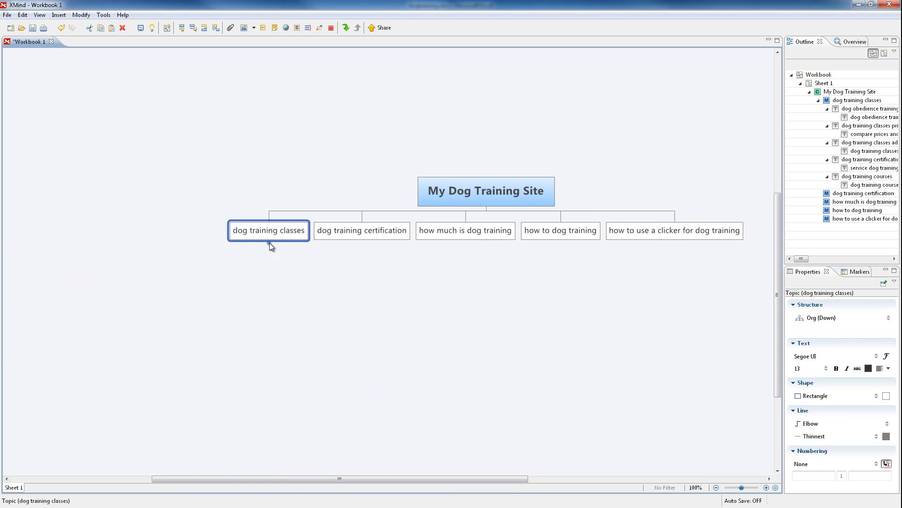
drag(292, 478, 344, 478)
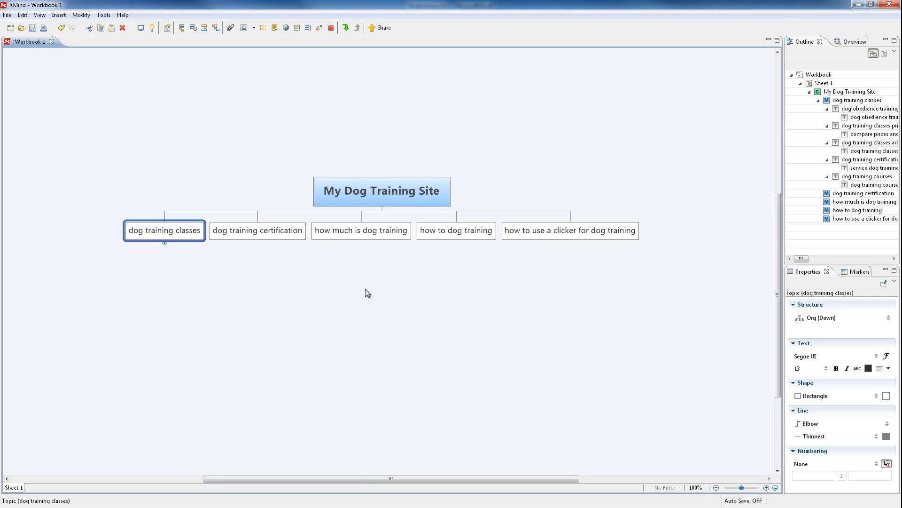
click(165, 243)
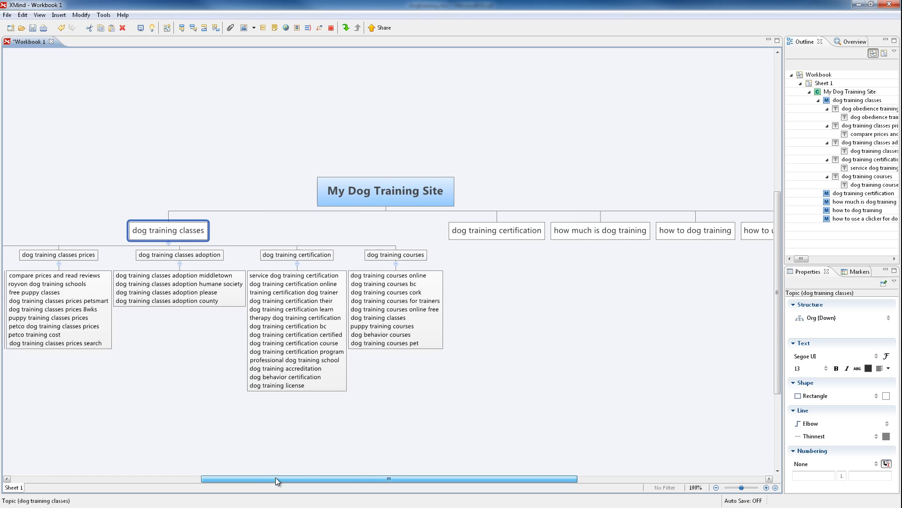
drag(276, 478, 187, 478)
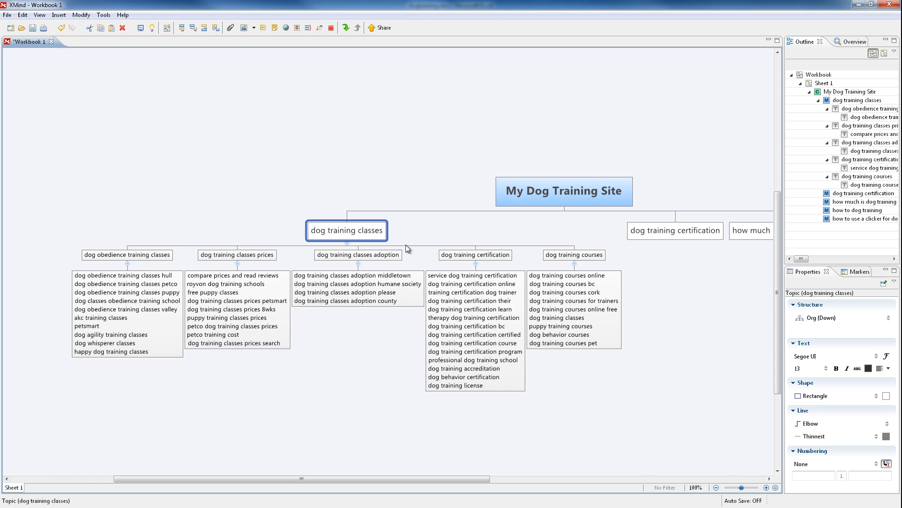
- Set the text colour of the dog training classes topic to blue
right_click(327, 232)
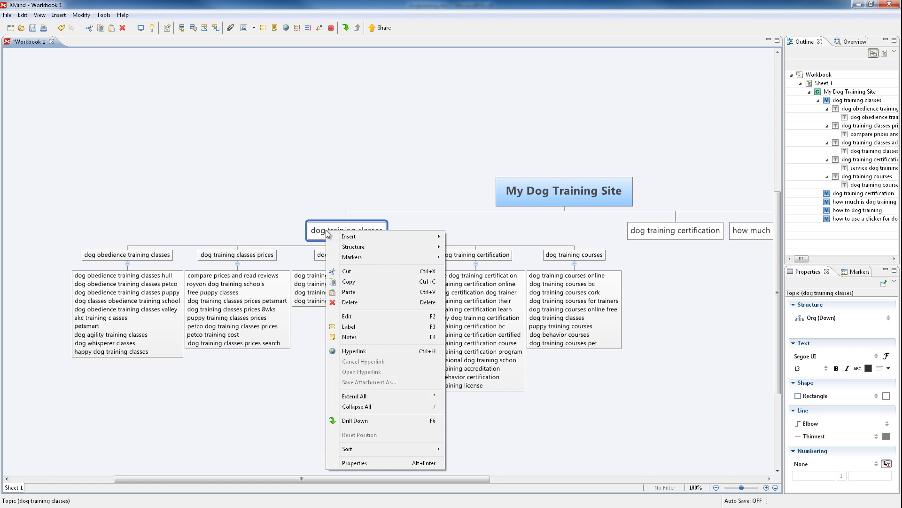
key(Escape)
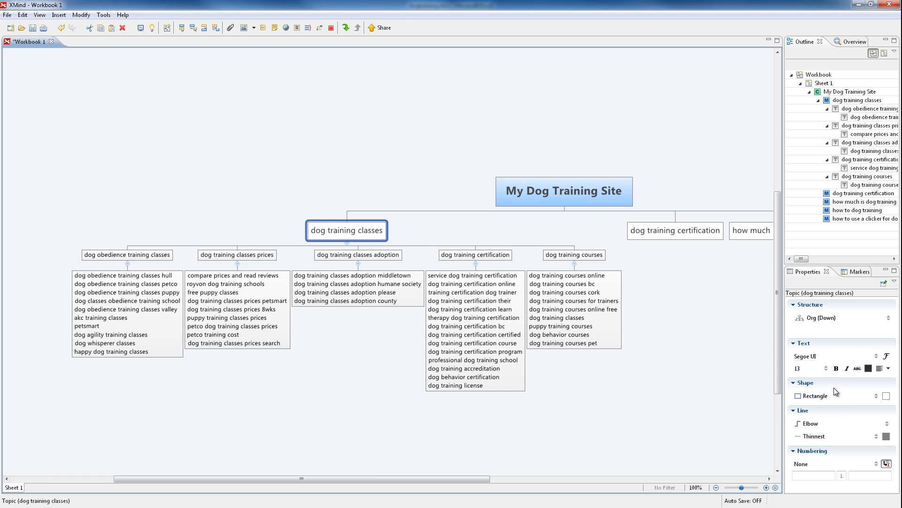
click(868, 369)
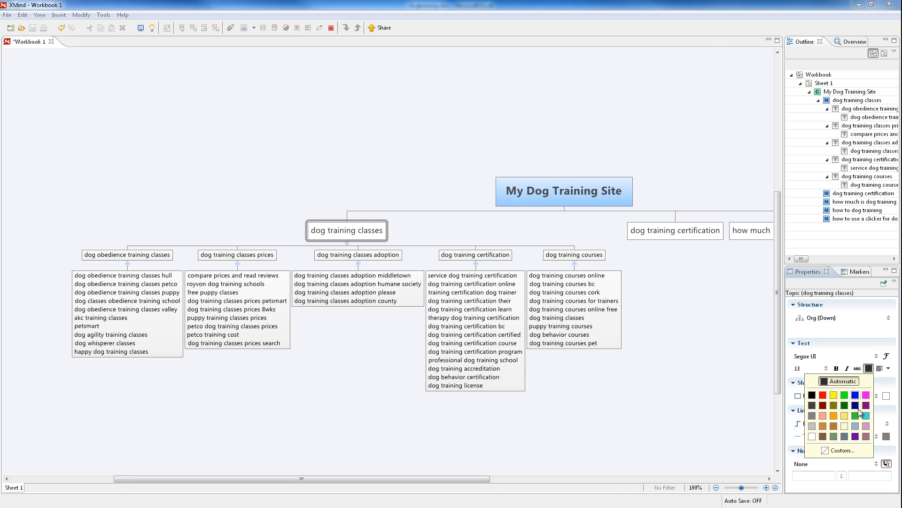
click(857, 395)
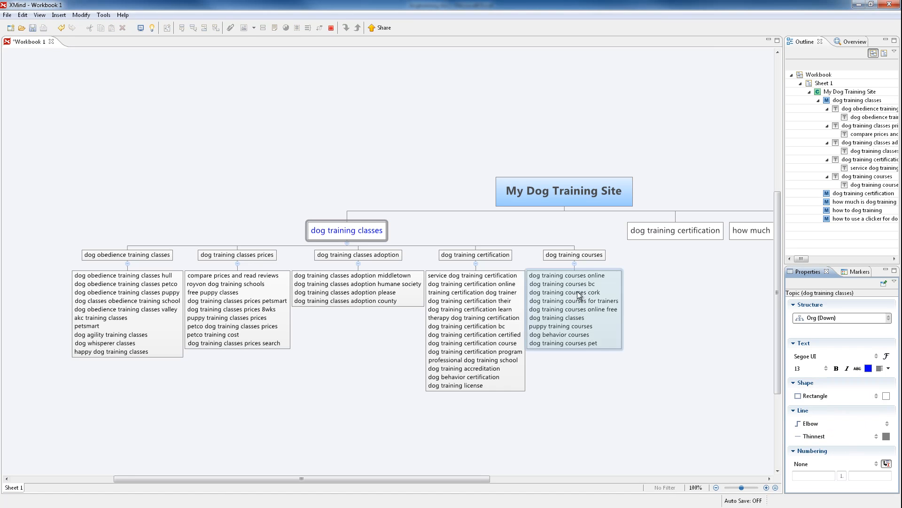
click(330, 191)
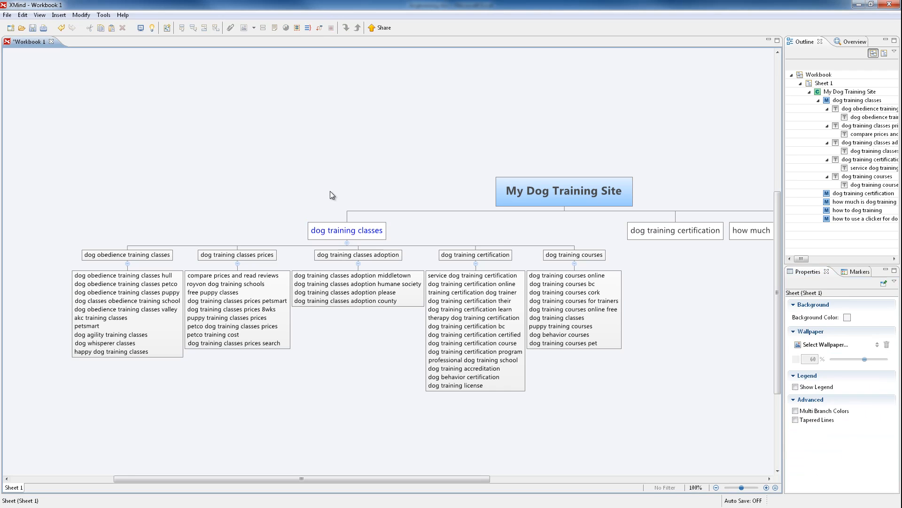
- Collapse the dog training classes branch to view the five buyer keyword topics together, and expand it again to view its subjects
click(347, 243)
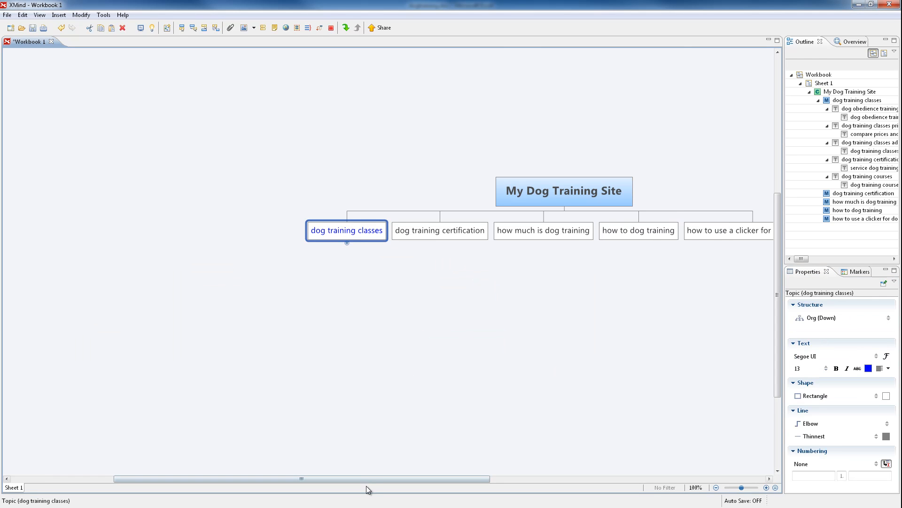
drag(368, 478, 424, 479)
click(333, 233)
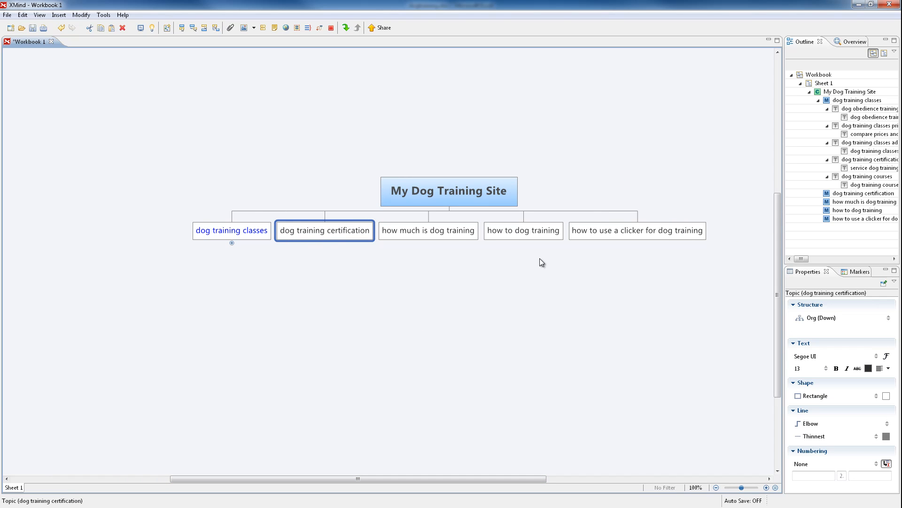
click(232, 242)
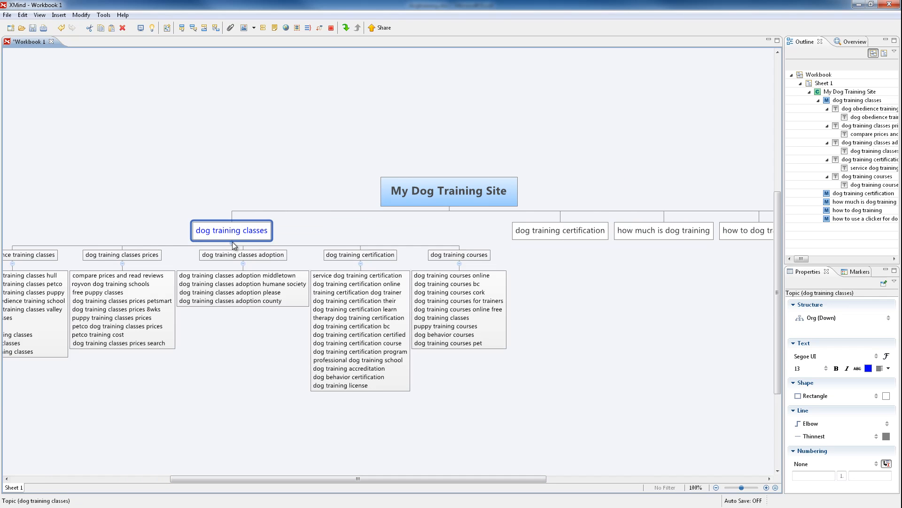
drag(341, 478, 288, 483)
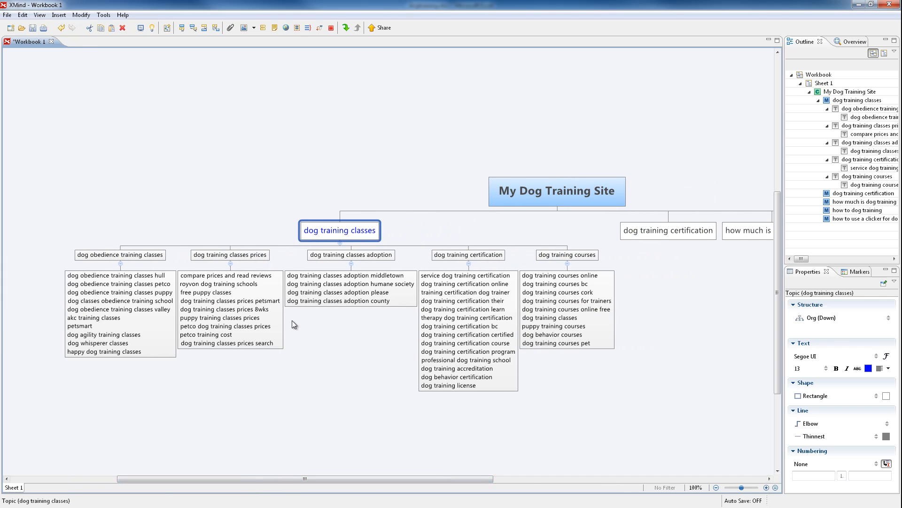